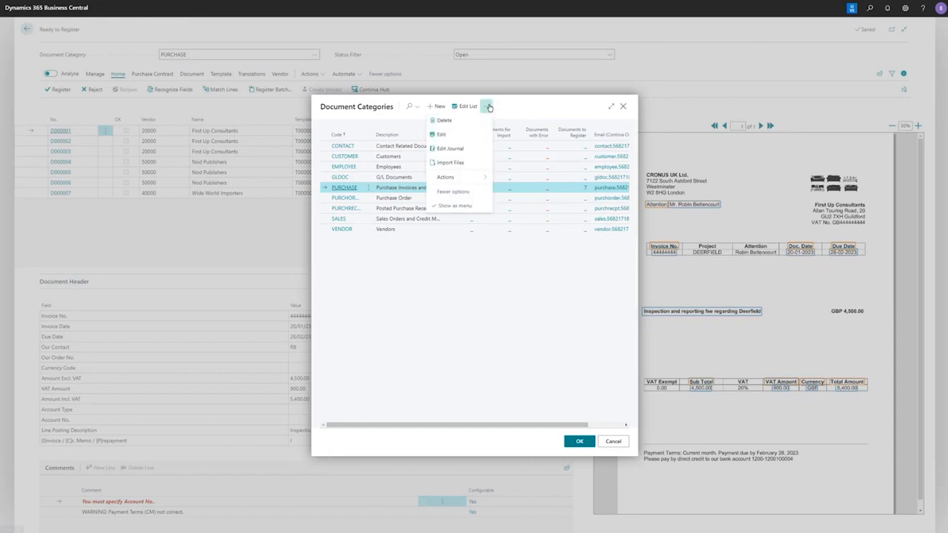
Open the PURCHASE document category for editing and check which journal template types are available, keeping the current choice
{"action": "left_click", "coordinate": [470, 136]}
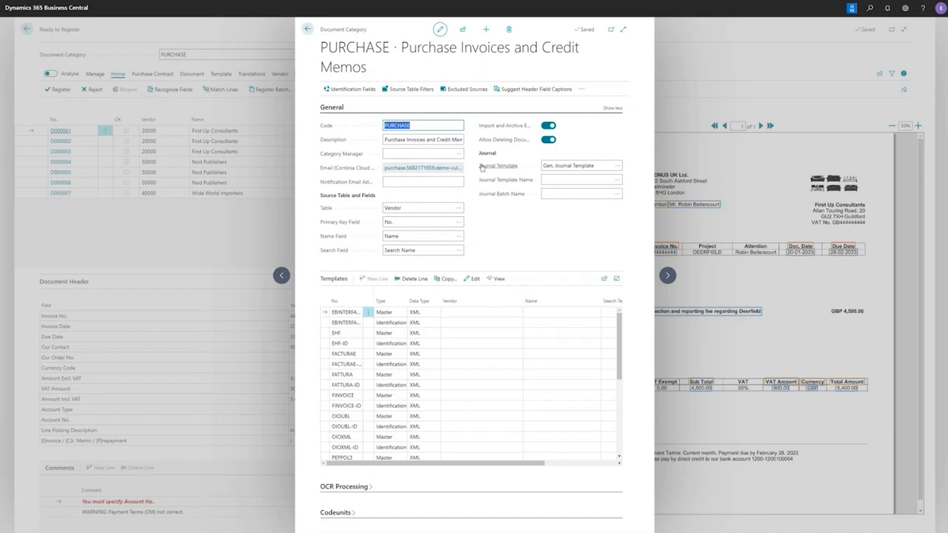
{"action": "mouse_move", "coordinate": [515, 195]}
{"action": "left_click", "coordinate": [618, 168]}
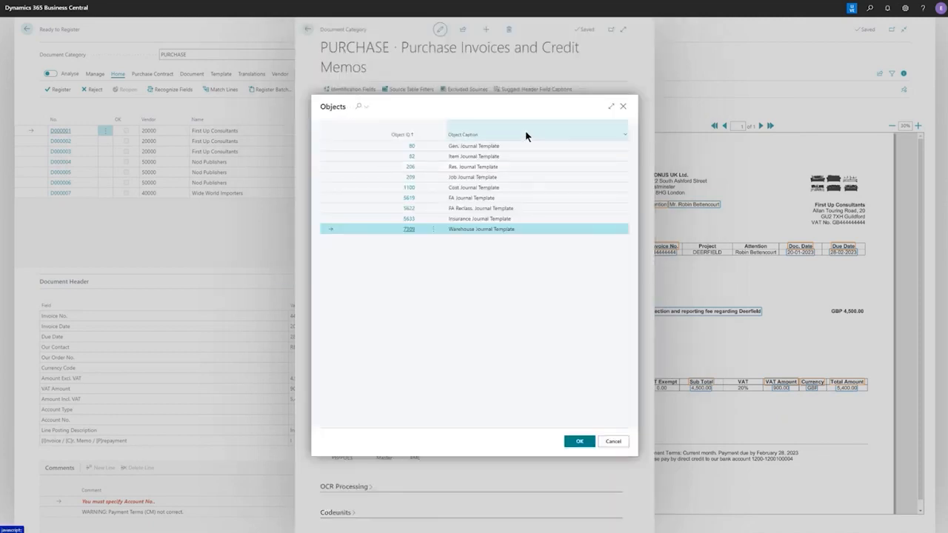
{"action": "left_click", "coordinate": [537, 146]}
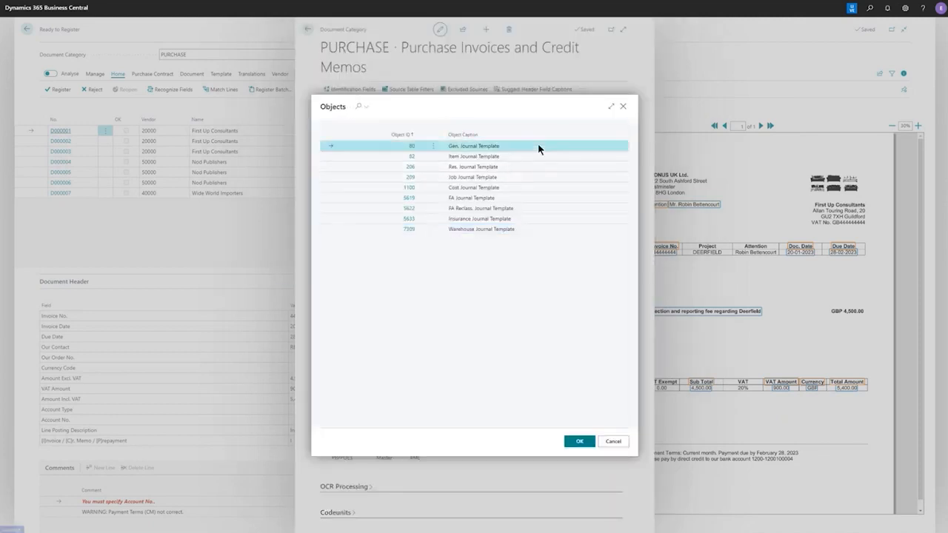
{"action": "left_click", "coordinate": [613, 441]}
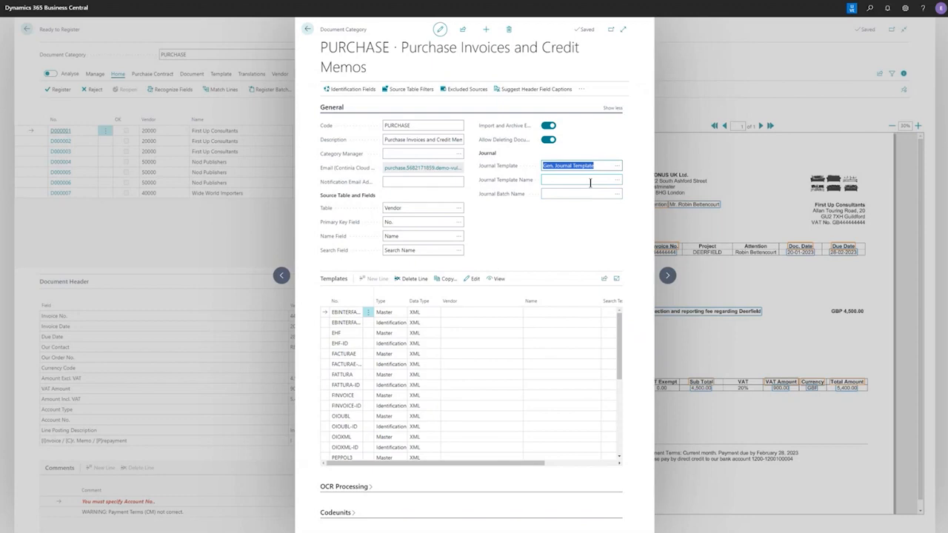
Set the category's journal template name to PURCHASES and its journal batch name to DEFAULT
{"action": "left_click", "coordinate": [616, 180]}
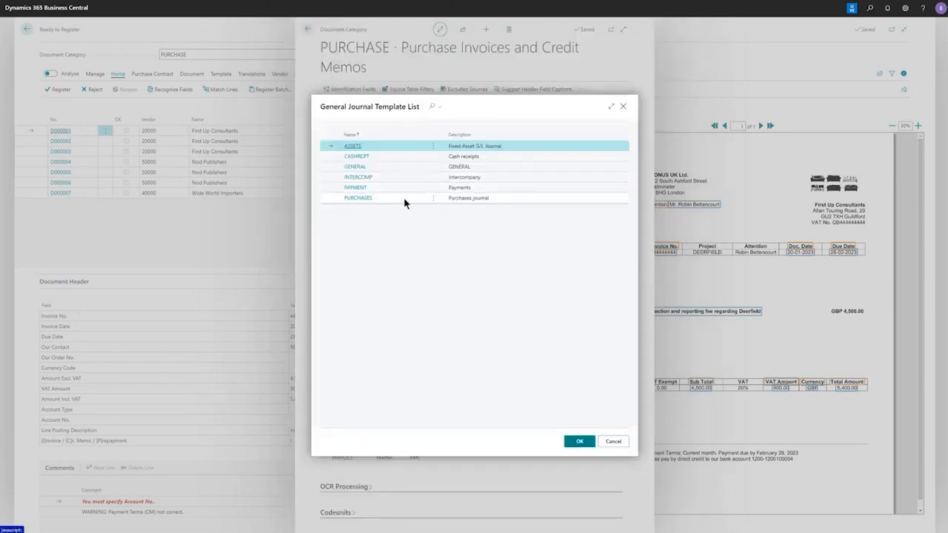
{"action": "left_click", "coordinate": [405, 200]}
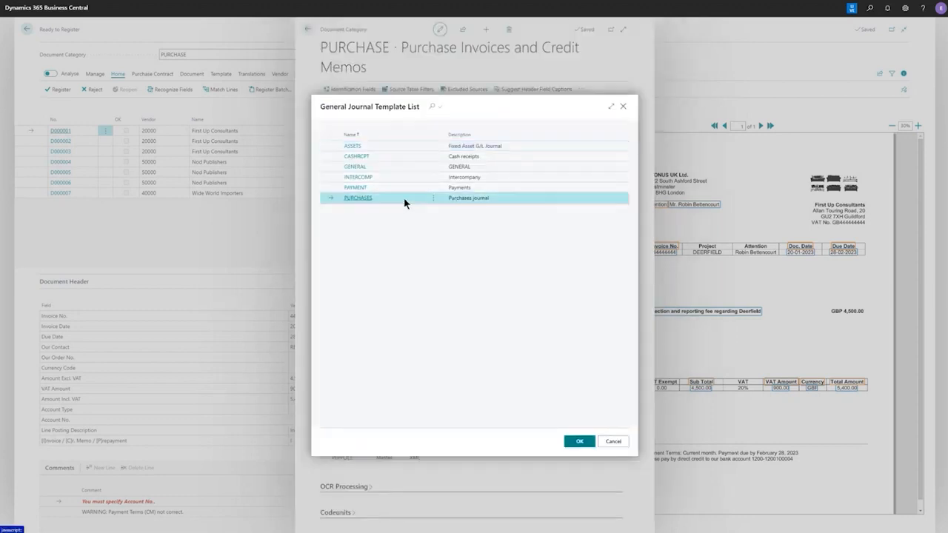
{"action": "left_click", "coordinate": [579, 441]}
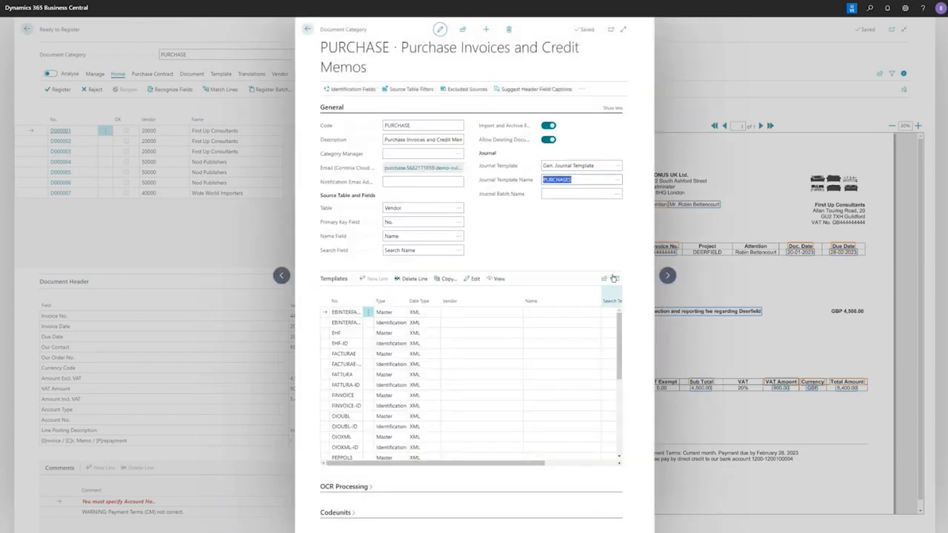
{"action": "left_click", "coordinate": [616, 194]}
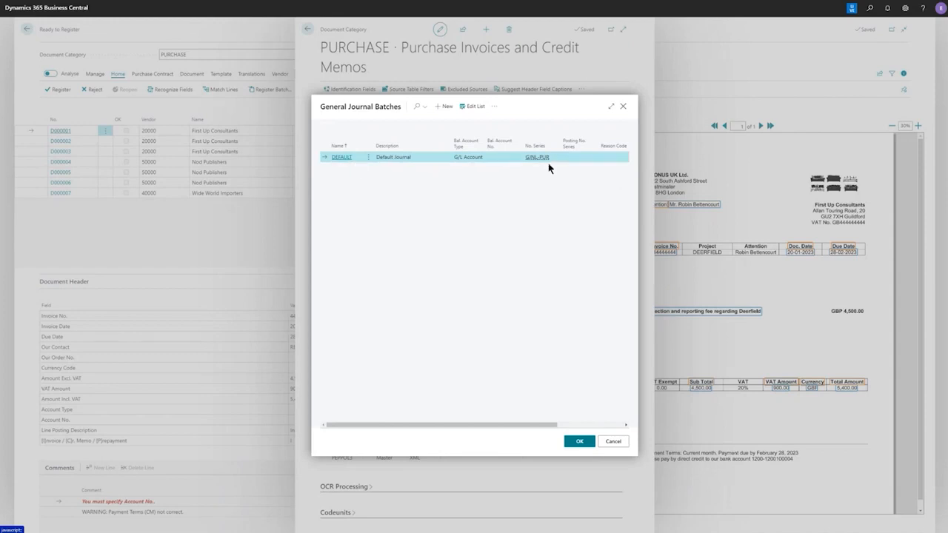
{"action": "left_click", "coordinate": [579, 442]}
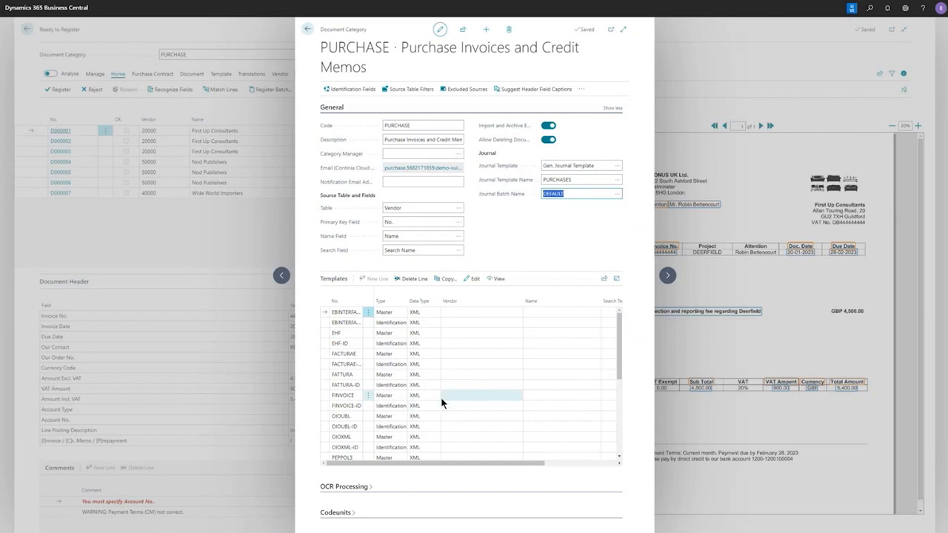
Open the PDF master template PURCHASE-GB from the category's templates for editing
{"action": "scroll", "coordinate": [441, 397], "scroll_direction": "down", "scroll_amount": 2}
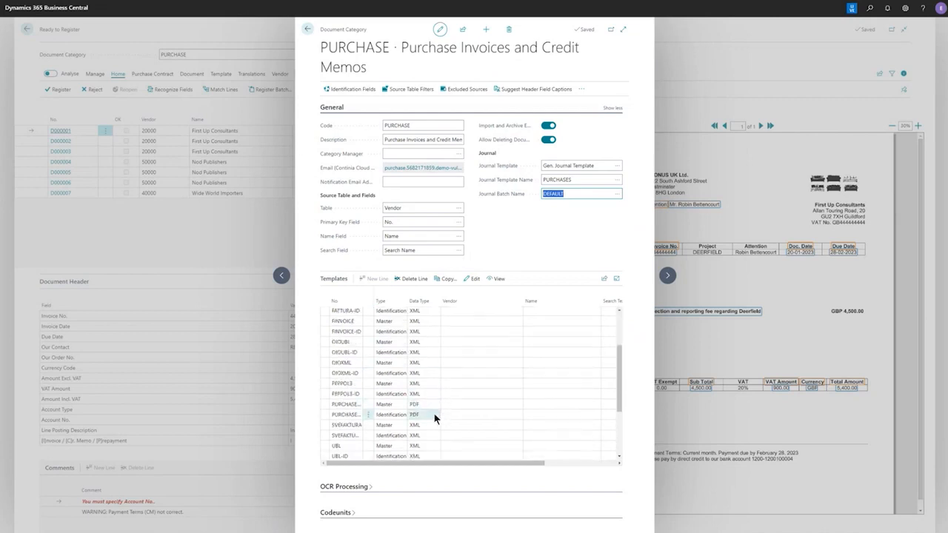
{"action": "scroll", "coordinate": [434, 419], "scroll_direction": "down", "scroll_amount": 1}
{"action": "left_click", "coordinate": [385, 368]}
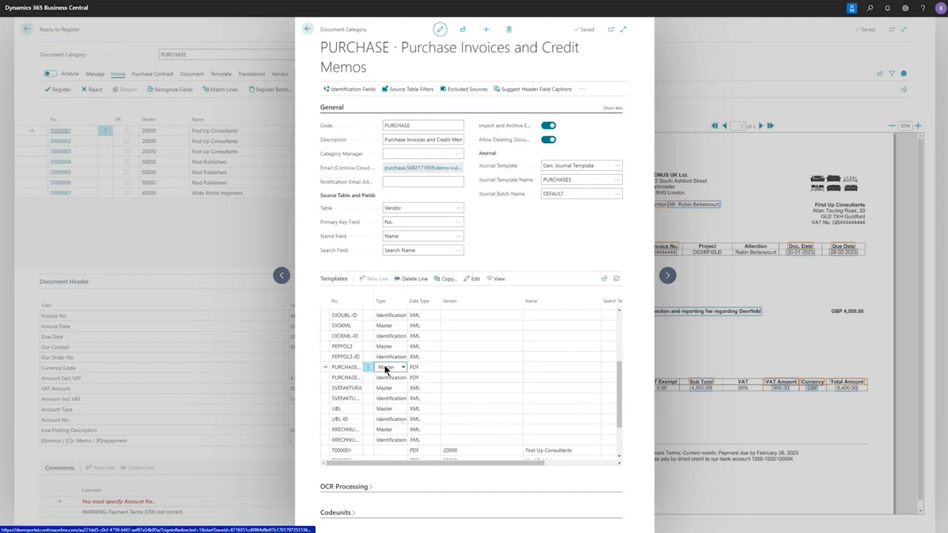
{"action": "left_click", "coordinate": [474, 279]}
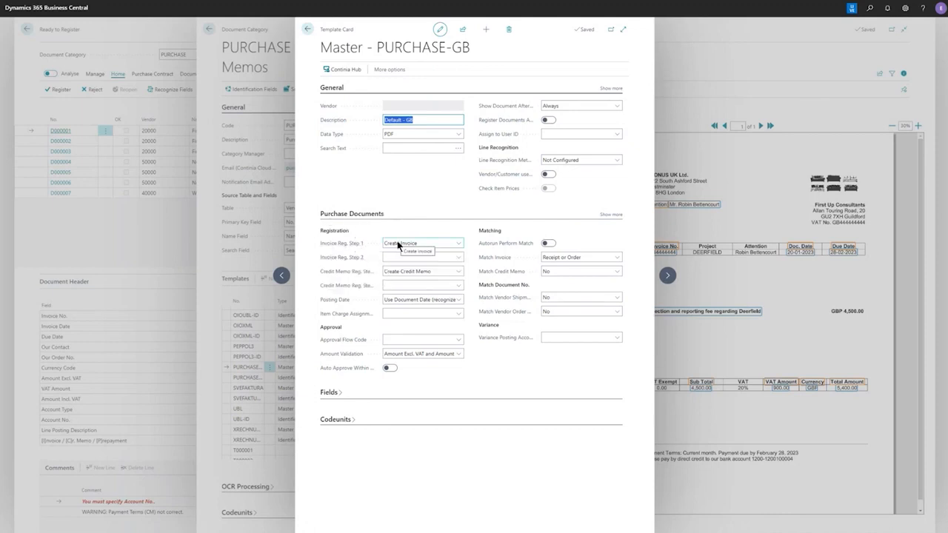
Set Invoice Reg. Step 1 to Create Journal Lines and apply it to all templates created from this master
{"action": "left_click", "coordinate": [458, 244]}
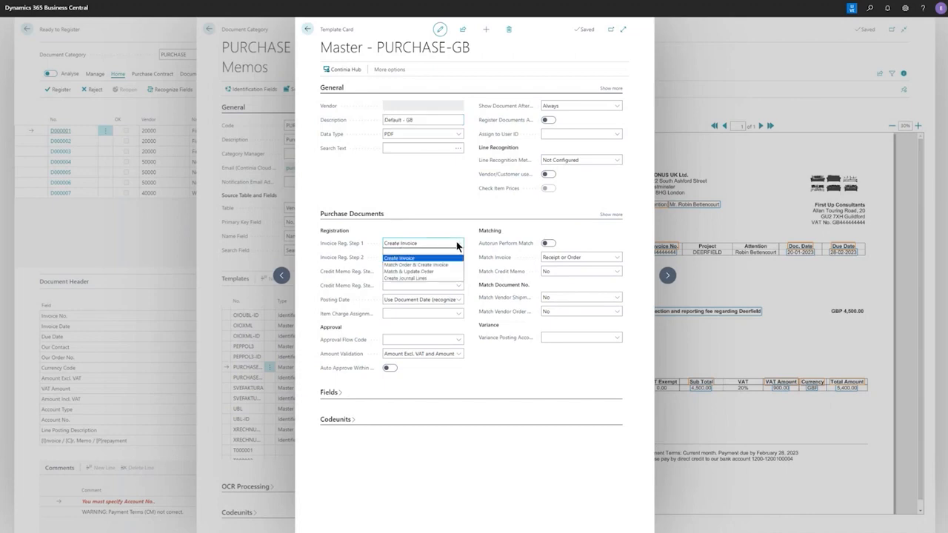
{"action": "left_click", "coordinate": [450, 278]}
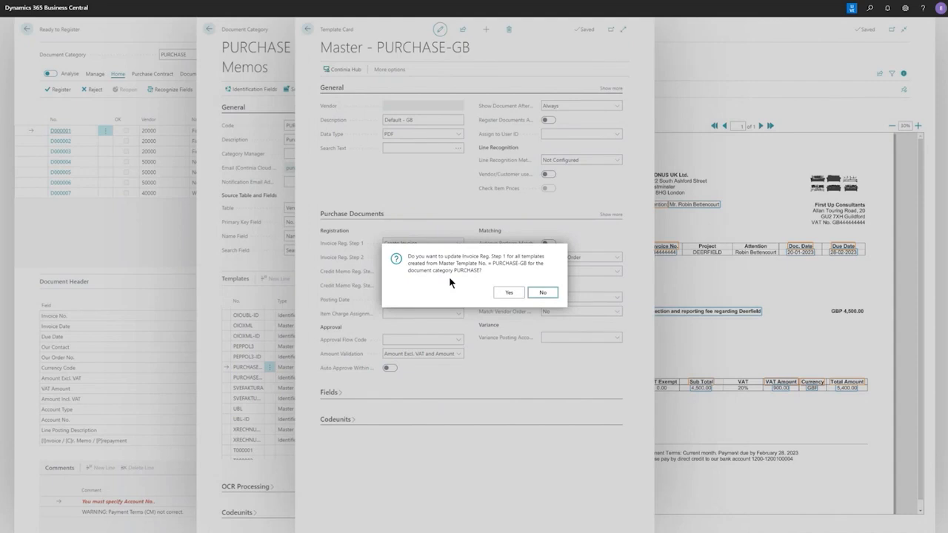
{"action": "left_click", "coordinate": [510, 292]}
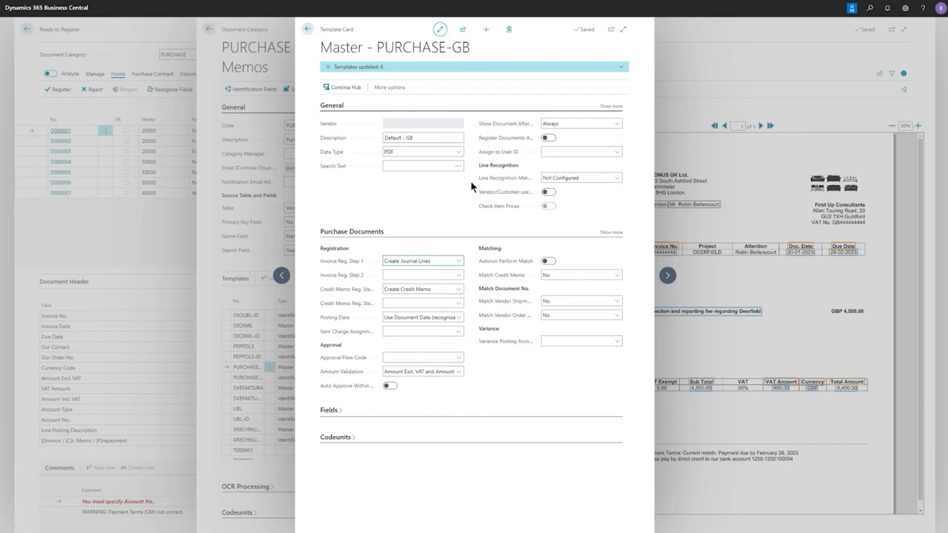
Set Credit Memo Reg. Step 1 to Create Journal Lines and apply it to all templates created from this master
{"action": "left_click", "coordinate": [457, 289]}
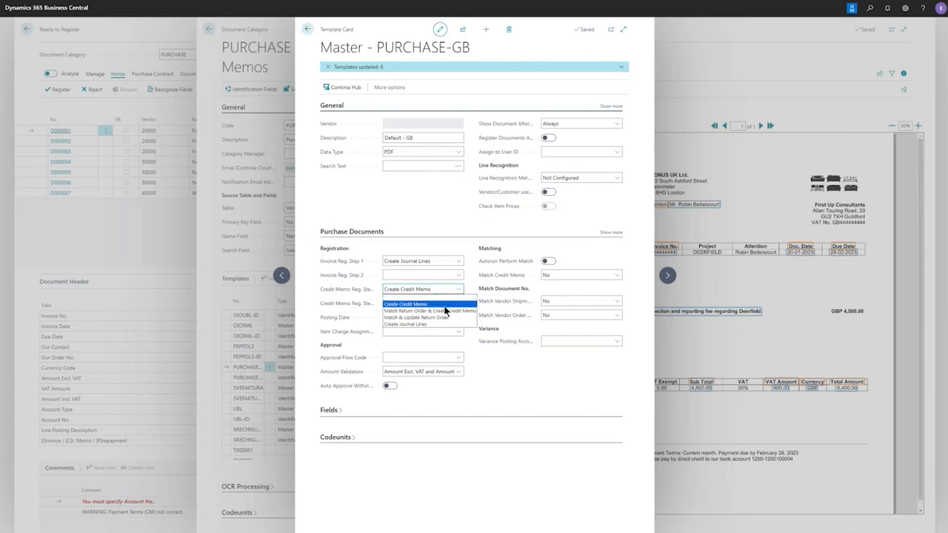
{"action": "left_click", "coordinate": [496, 389]}
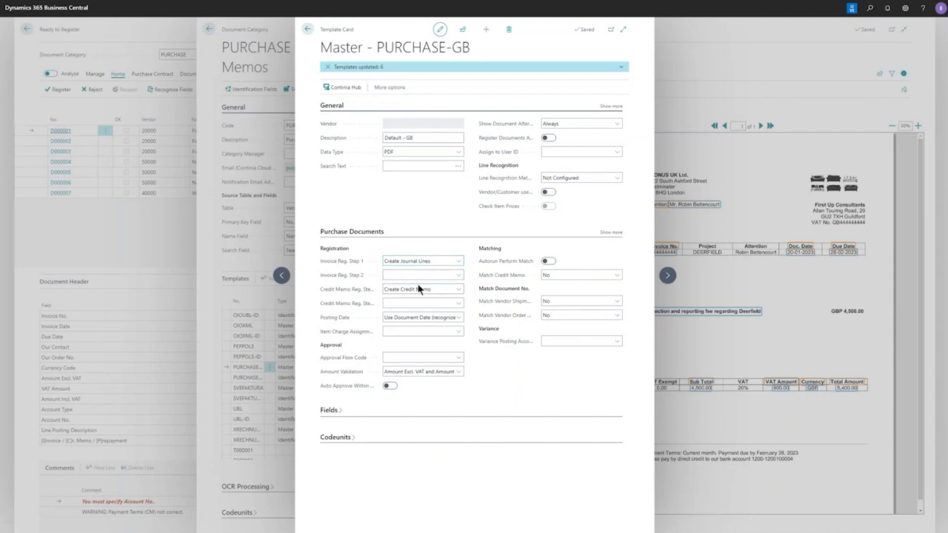
{"action": "mouse_move", "coordinate": [485, 274]}
{"action": "left_click", "coordinate": [458, 289]}
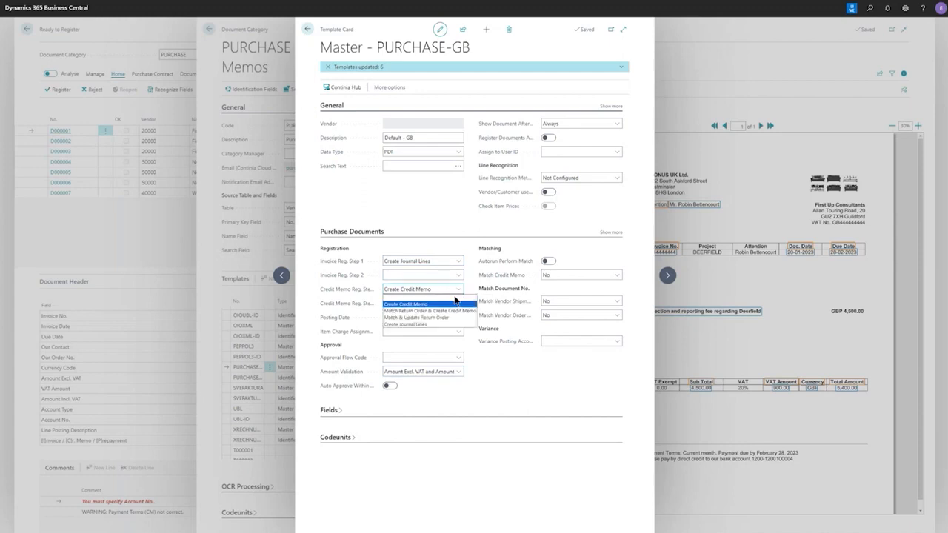
{"action": "left_click", "coordinate": [439, 326]}
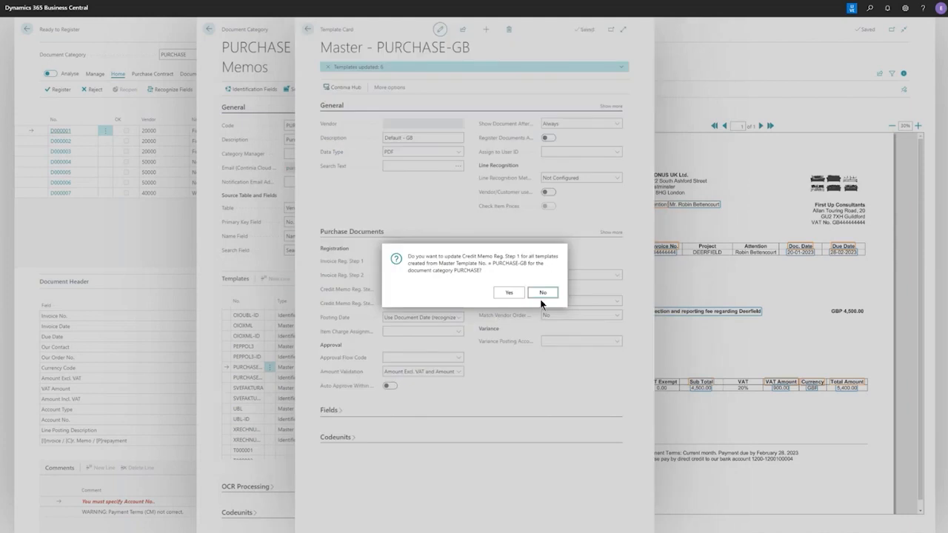
{"action": "left_click", "coordinate": [511, 293]}
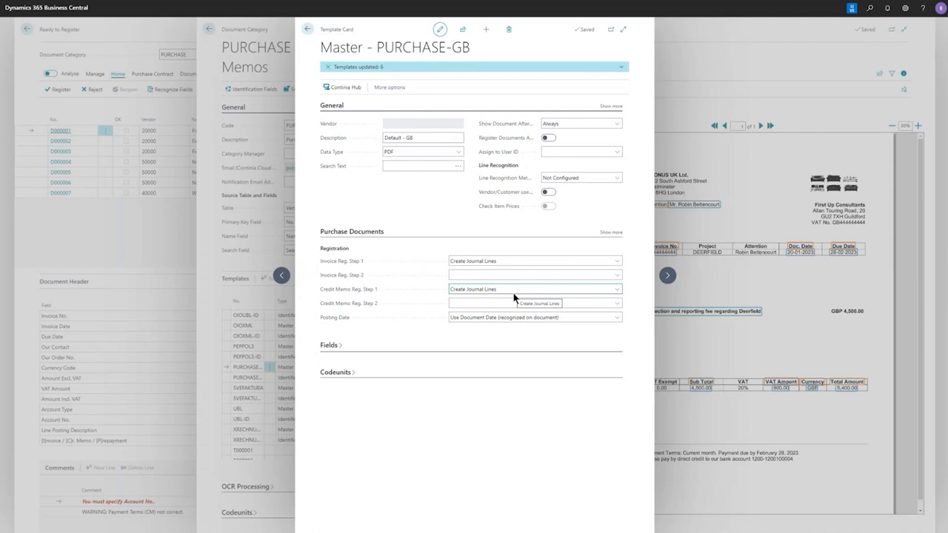
Close the master template, the PURCHASE category card and the document categories list to return to the documents
{"action": "left_click", "coordinate": [306, 30]}
{"action": "left_click", "coordinate": [307, 30]}
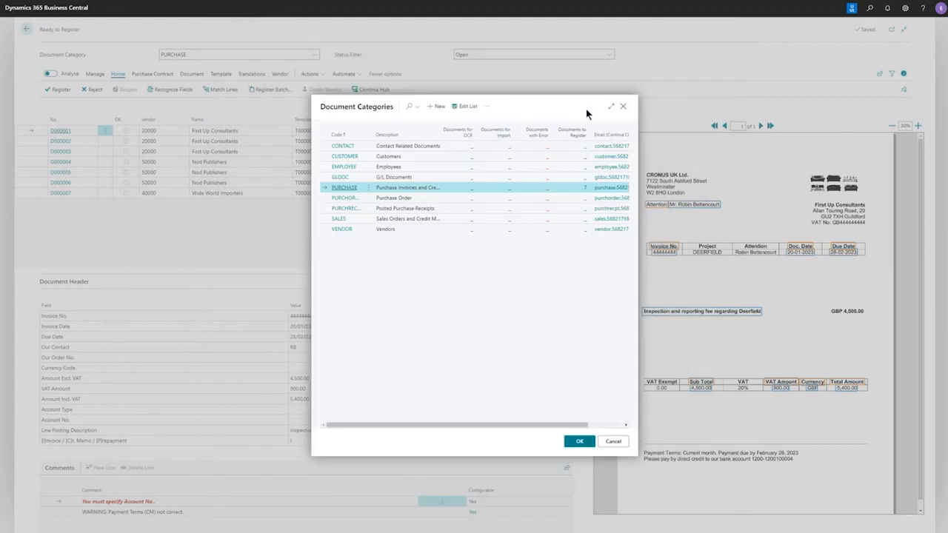
{"action": "left_click", "coordinate": [623, 108]}
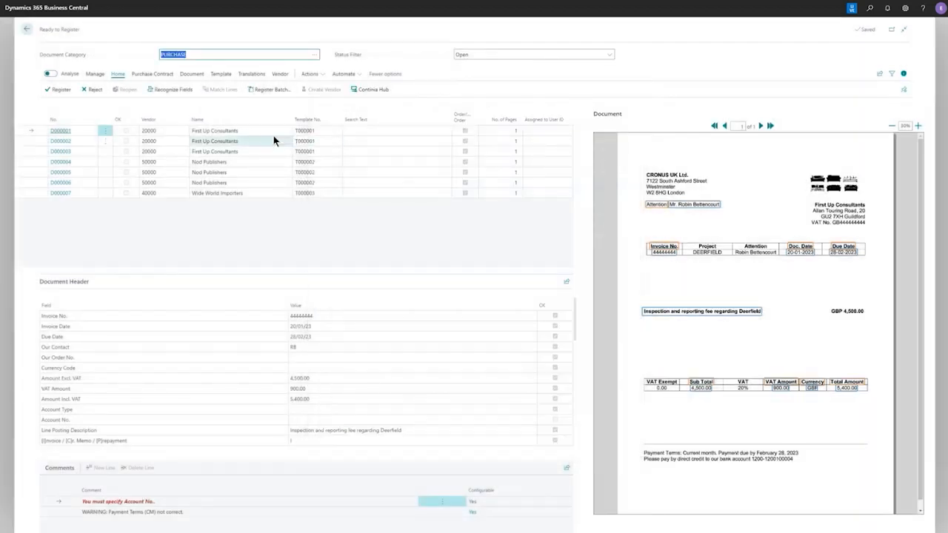
Review the invoice and credit memo registration steps on the First Up Consultants template card
{"action": "left_click", "coordinate": [219, 80]}
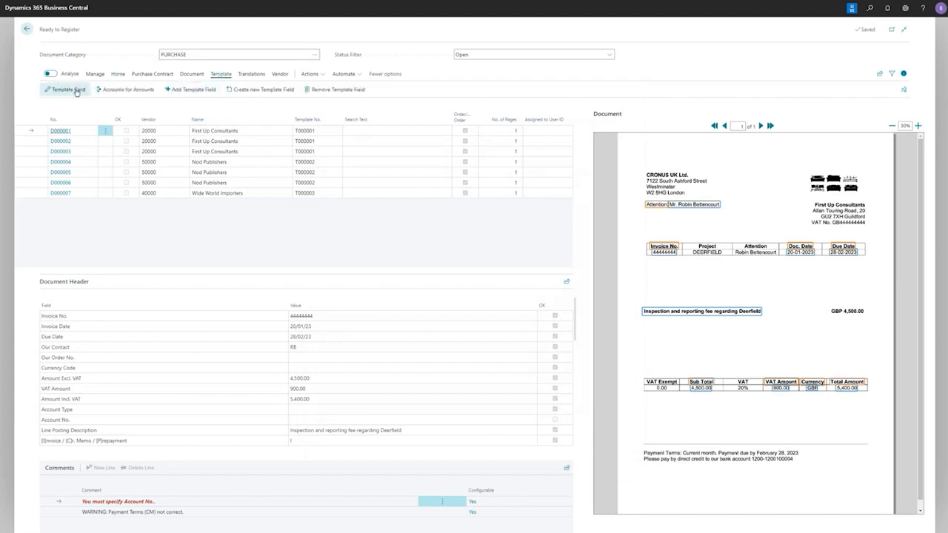
{"action": "left_click", "coordinate": [68, 90]}
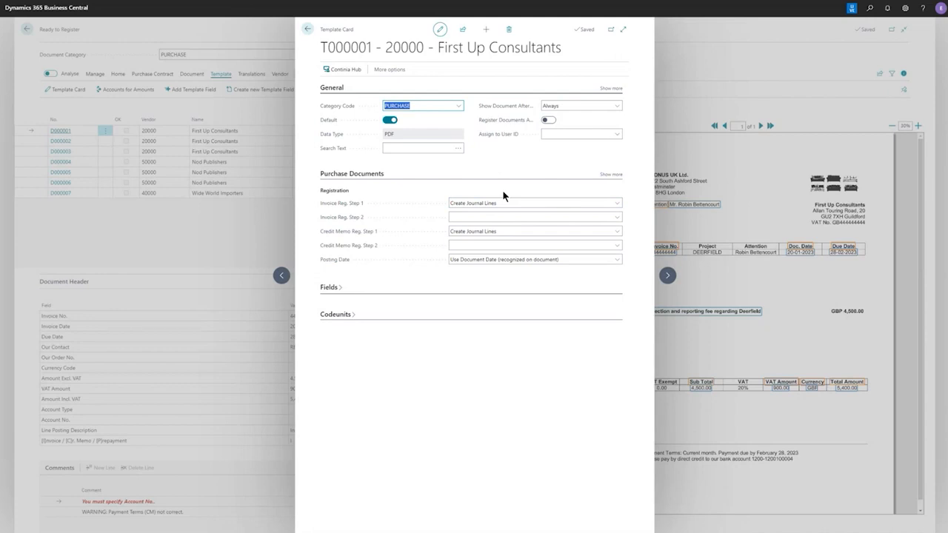
{"action": "left_click", "coordinate": [308, 28]}
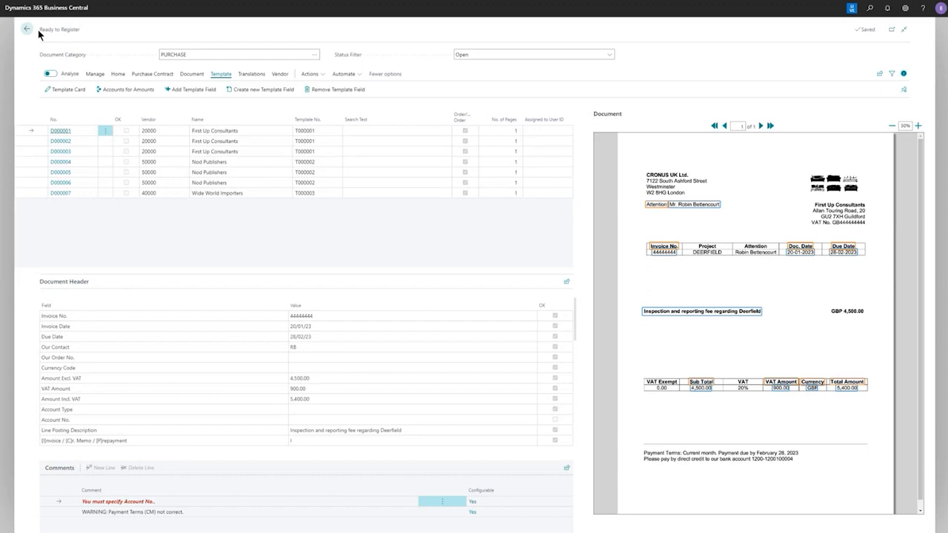
{"action": "key", "text": "alt+Tab"}
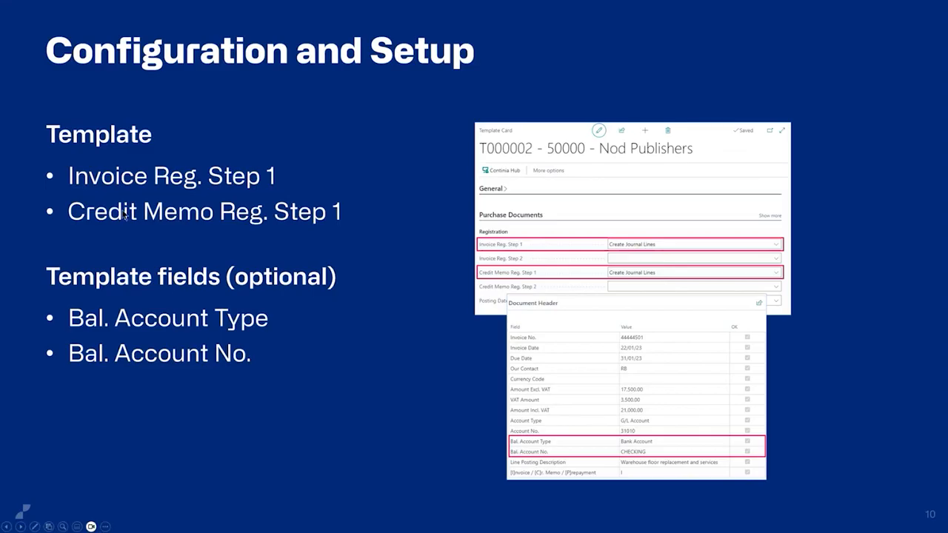
{"action": "key", "text": "Right"}
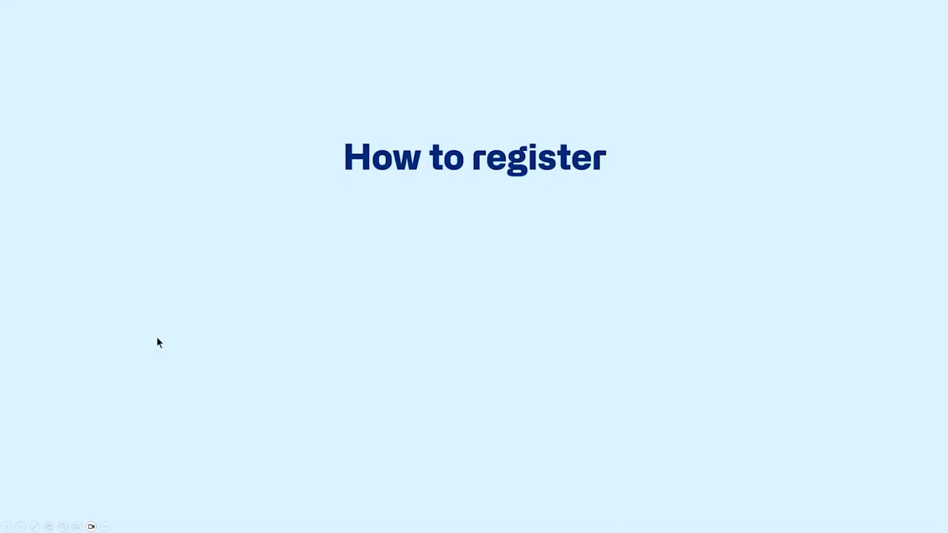
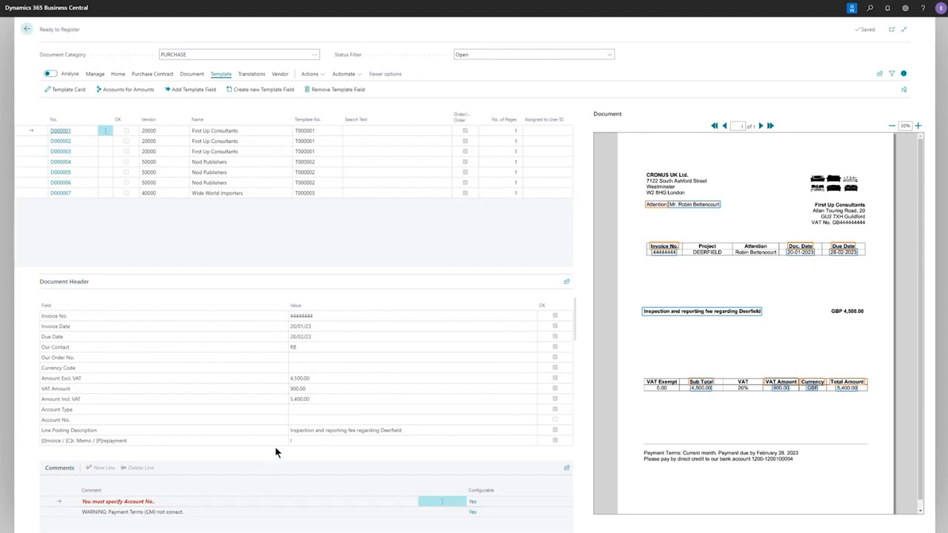
Set Account No. to 31010 in the header of document D000001 and accept it as the default account for Amount Excl. VAT
{"action": "left_click", "coordinate": [302, 419]}
{"action": "type", "text": "31010"}
{"action": "key", "text": "Tab"}
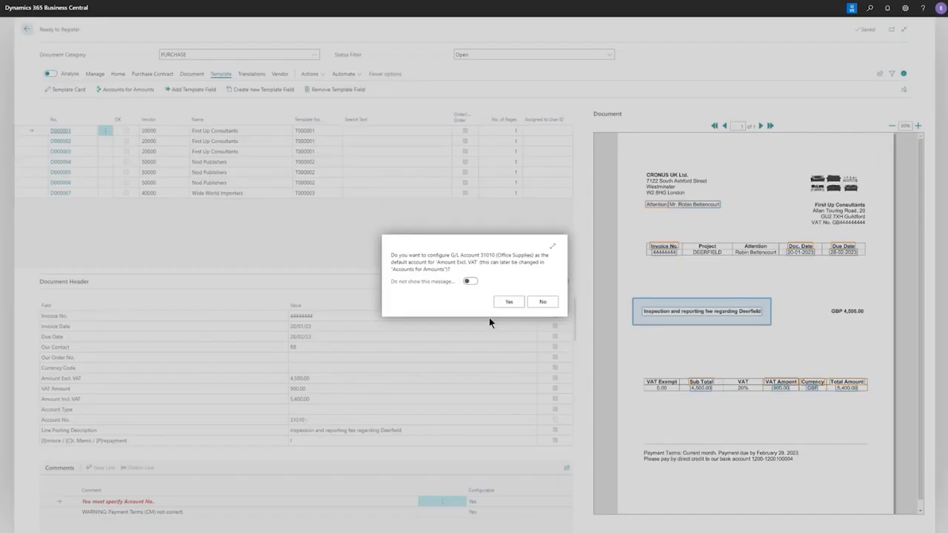
{"action": "left_click", "coordinate": [509, 303]}
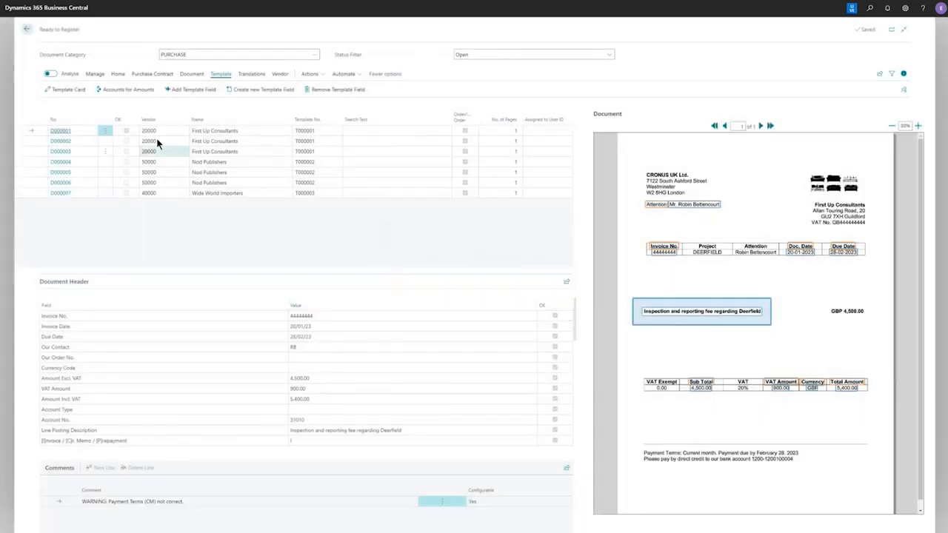
Check the template card of document D000001, register the document to the purchase journal and return to the document list
{"action": "left_click", "coordinate": [61, 90]}
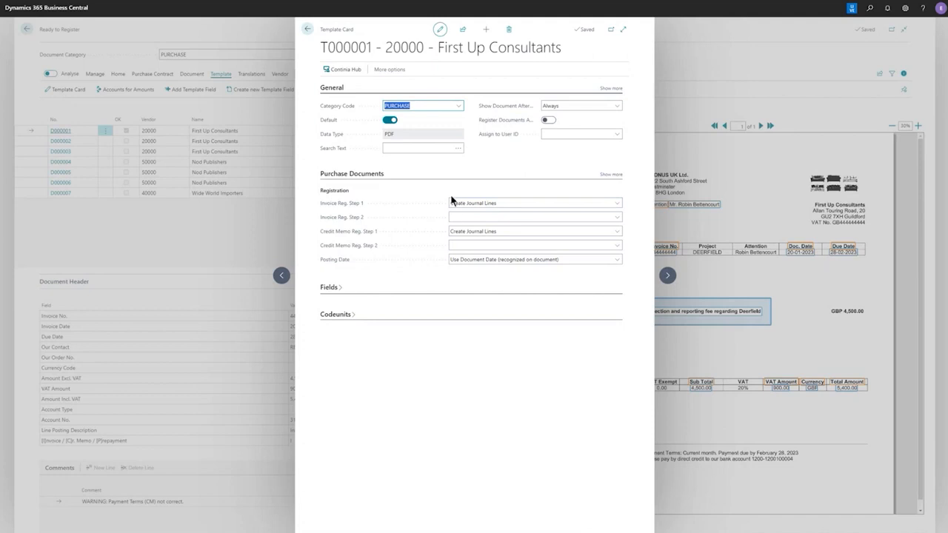
{"action": "left_click", "coordinate": [308, 29]}
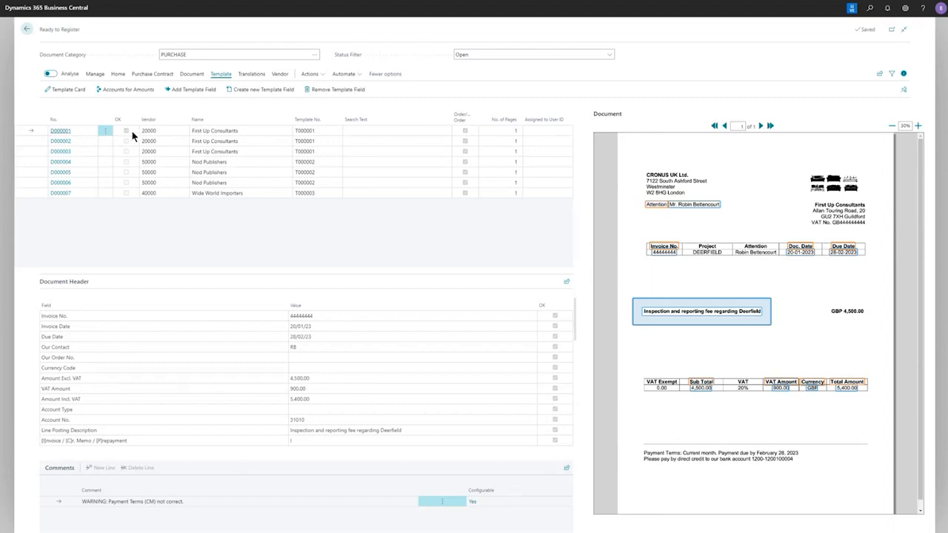
{"action": "left_click", "coordinate": [118, 74]}
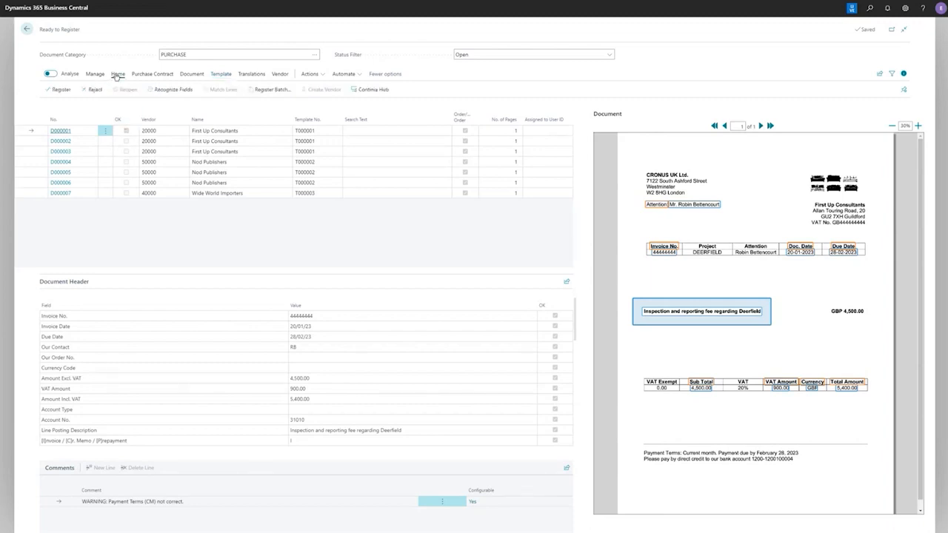
{"action": "left_click", "coordinate": [60, 91]}
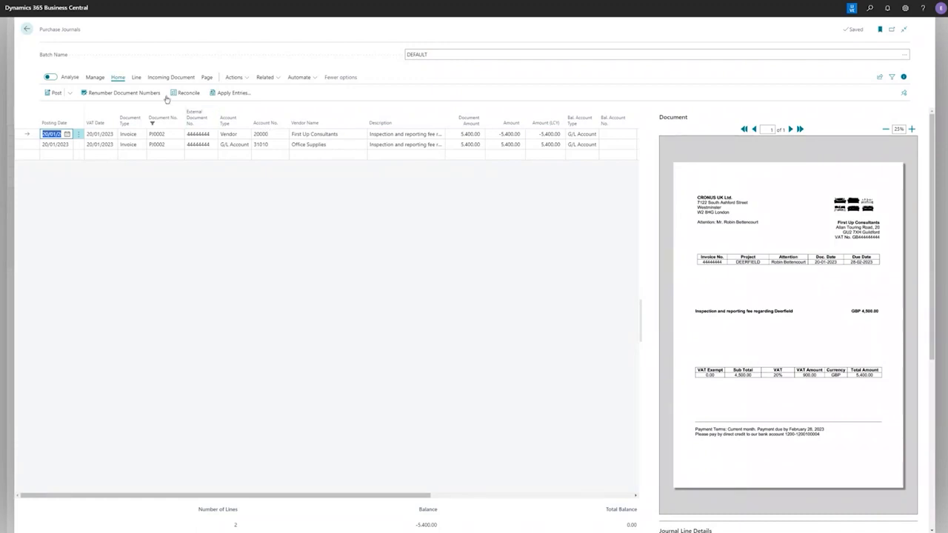
{"action": "left_click", "coordinate": [27, 29]}
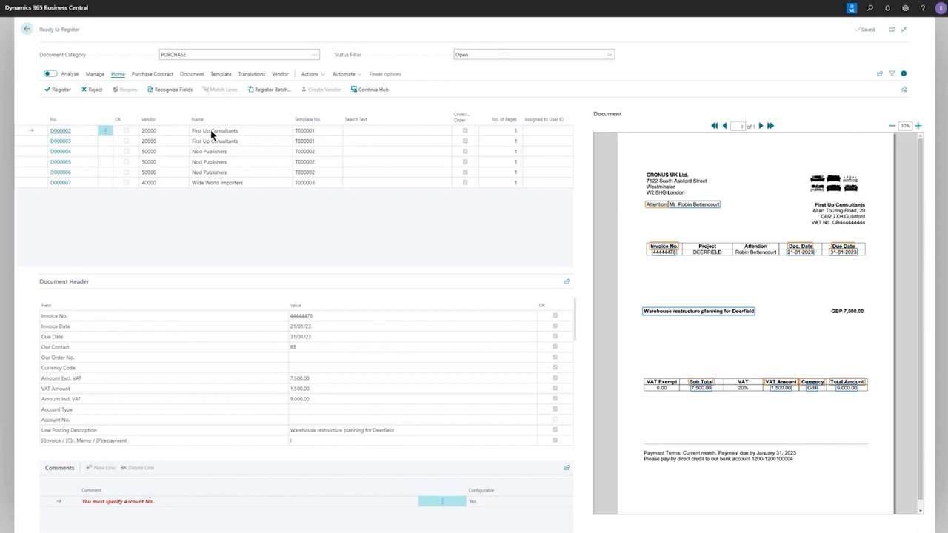
On the First Up Consultants template card, set the Show Document After option to Ask and return to the document list
{"action": "left_click", "coordinate": [220, 74]}
{"action": "left_click", "coordinate": [69, 90]}
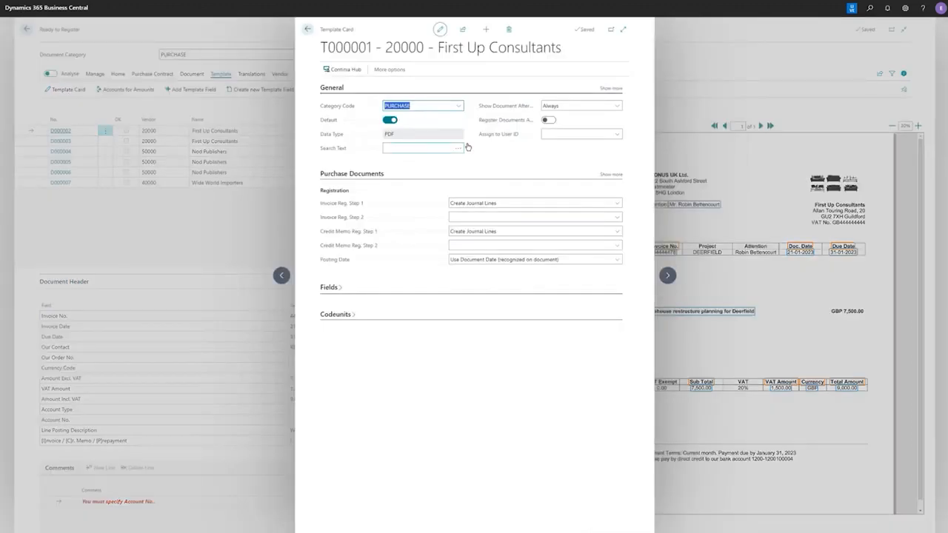
{"action": "left_click", "coordinate": [571, 105]}
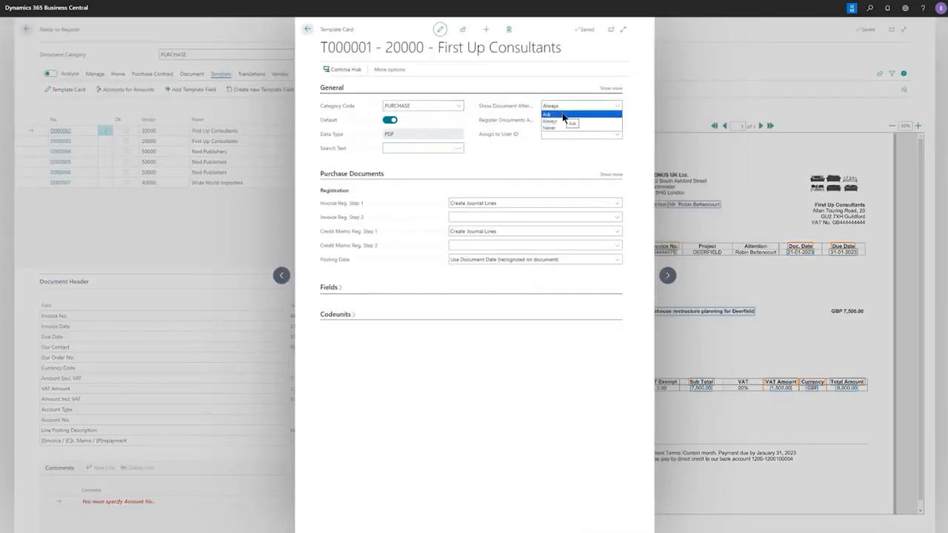
{"action": "left_click", "coordinate": [562, 115]}
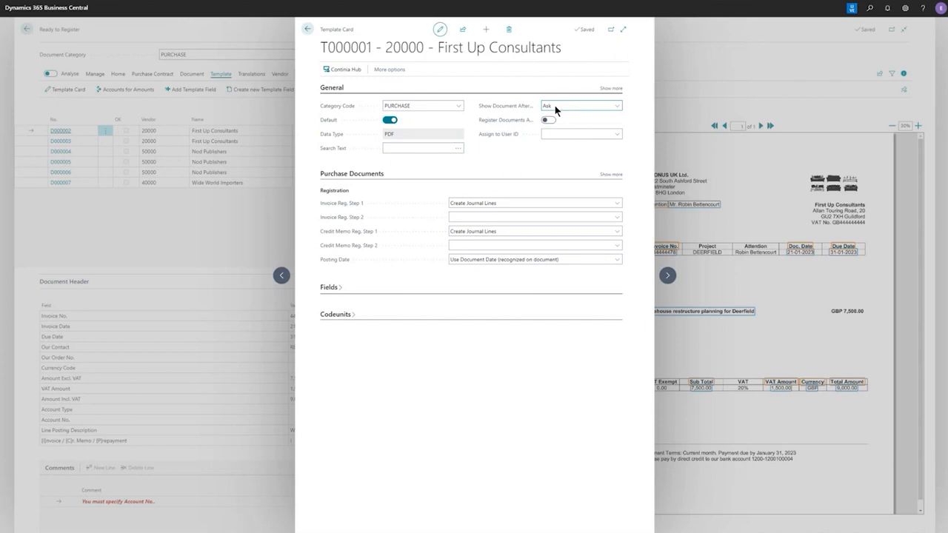
{"action": "left_click", "coordinate": [305, 30]}
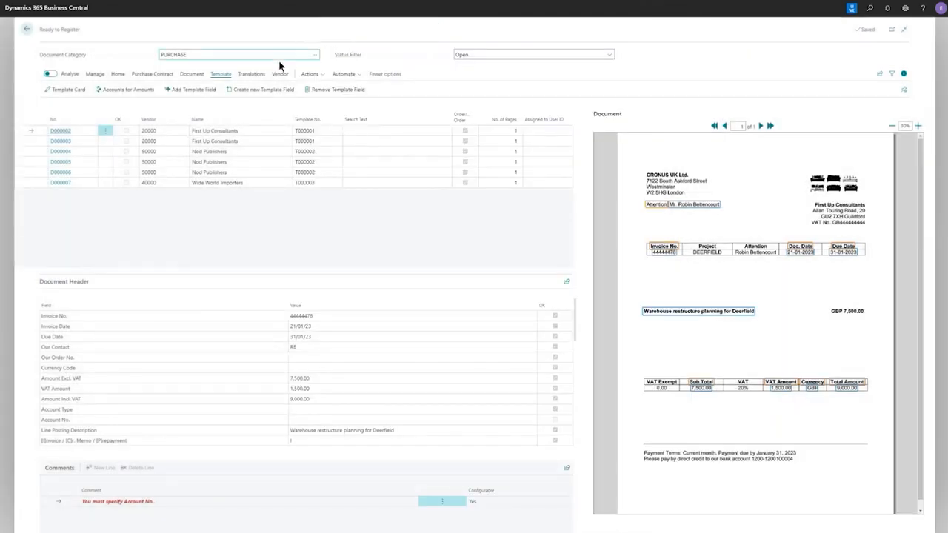
Recognize the fields of document D000002, register it with Register & Show, and return from the purchase journal to the document list
{"action": "left_click", "coordinate": [118, 74]}
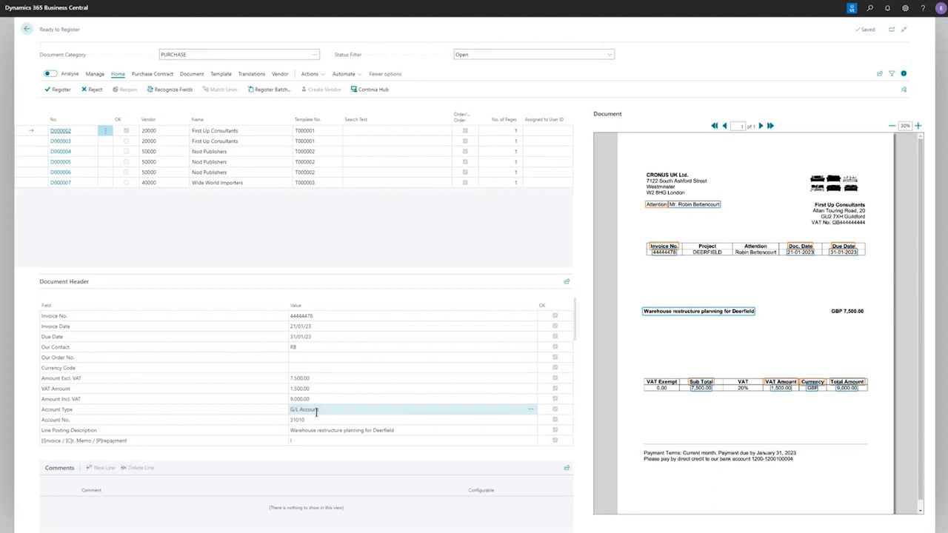
{"action": "left_click", "coordinate": [57, 90]}
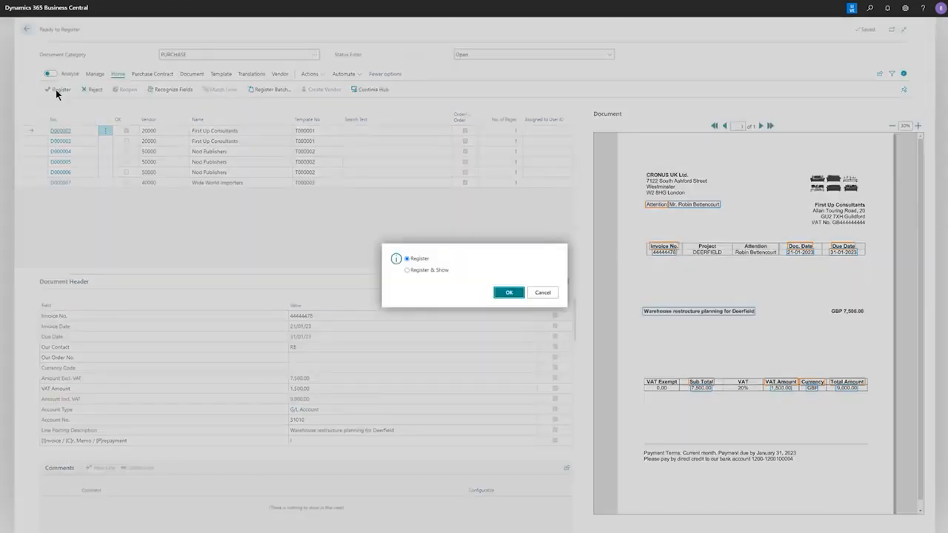
{"action": "left_click", "coordinate": [412, 271]}
{"action": "left_click", "coordinate": [507, 293]}
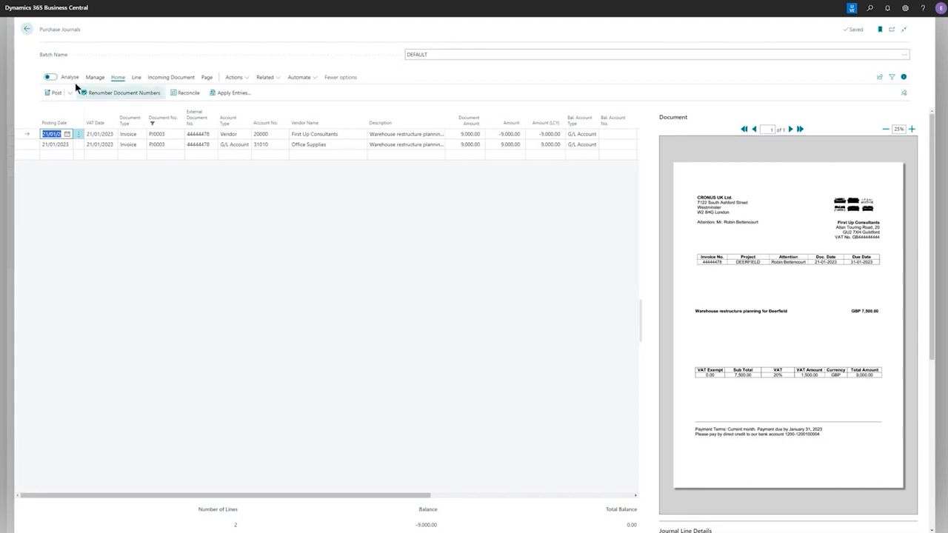
{"action": "left_click", "coordinate": [27, 29]}
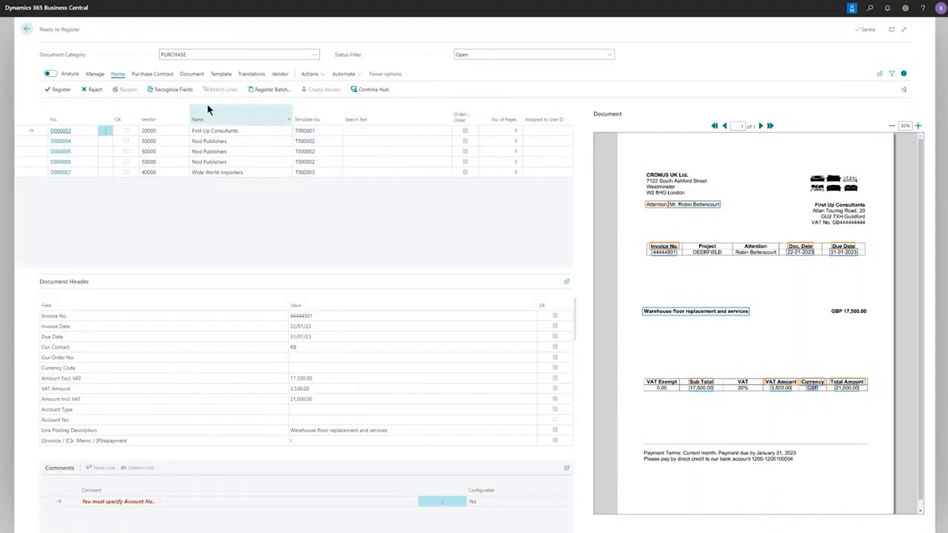
Recognize the fields of document D000003 and add the Bal. Account Type and Bal. Account No. header fields to its template
{"action": "left_click", "coordinate": [179, 91]}
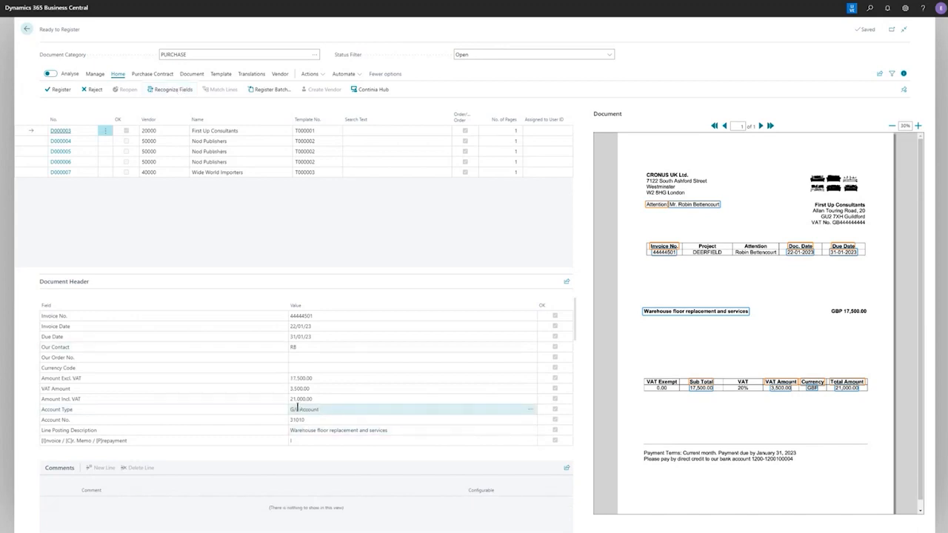
{"action": "left_click", "coordinate": [221, 74]}
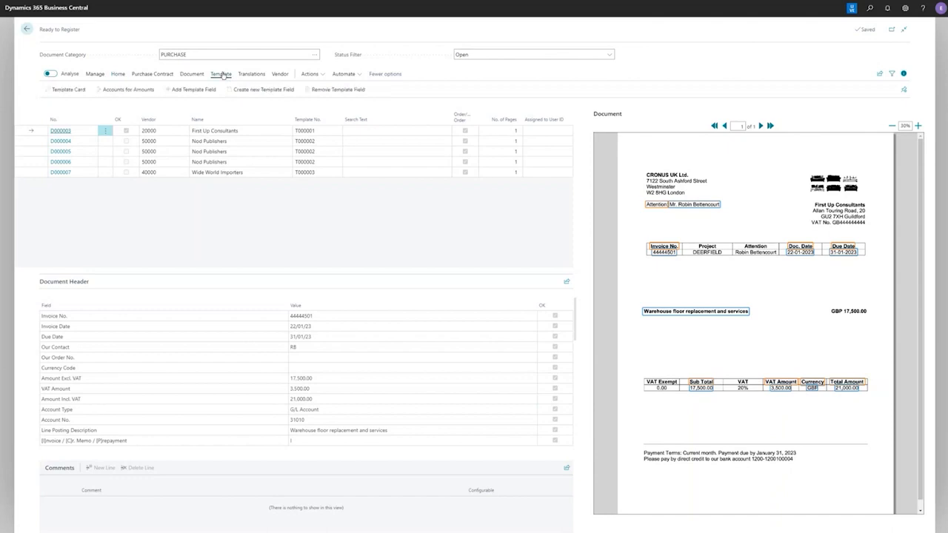
{"action": "left_click", "coordinate": [190, 93]}
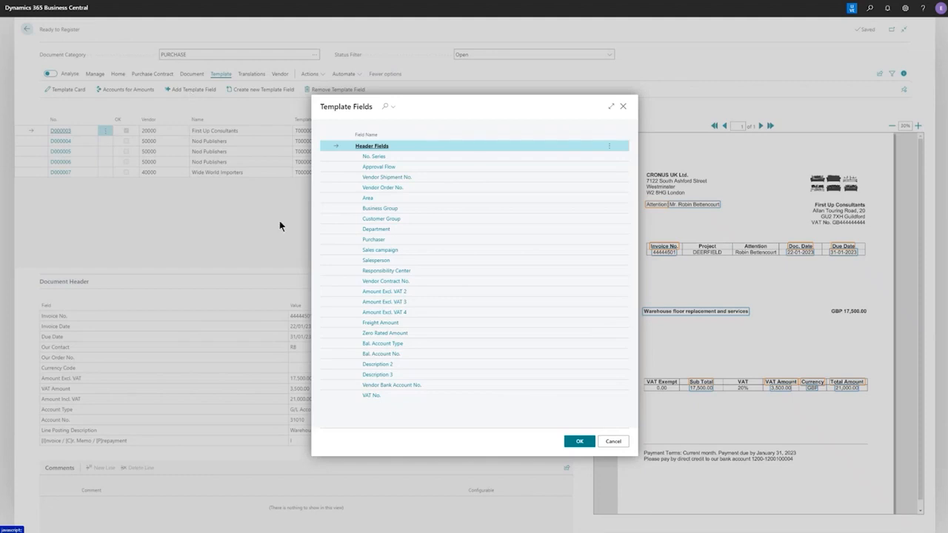
{"action": "left_click", "coordinate": [338, 353], "text": "shift"}
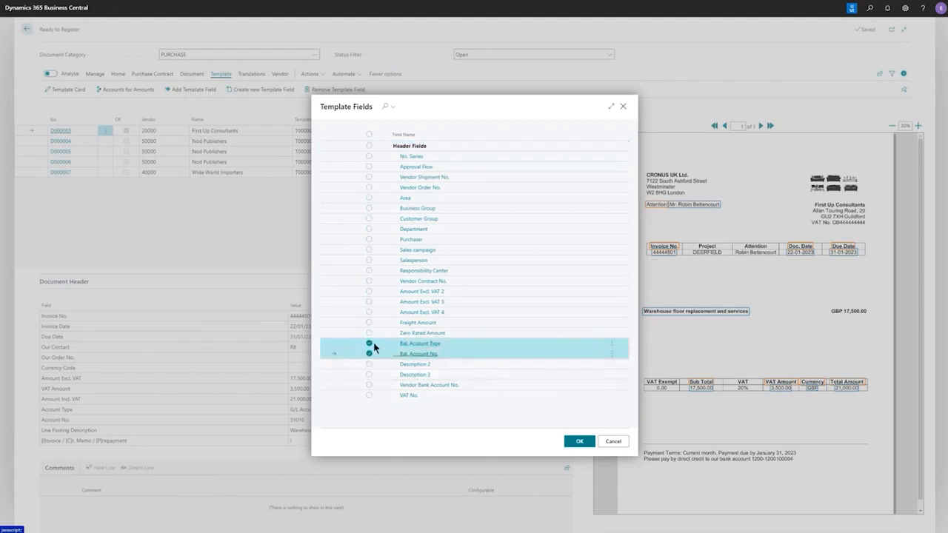
{"action": "left_click", "coordinate": [580, 441]}
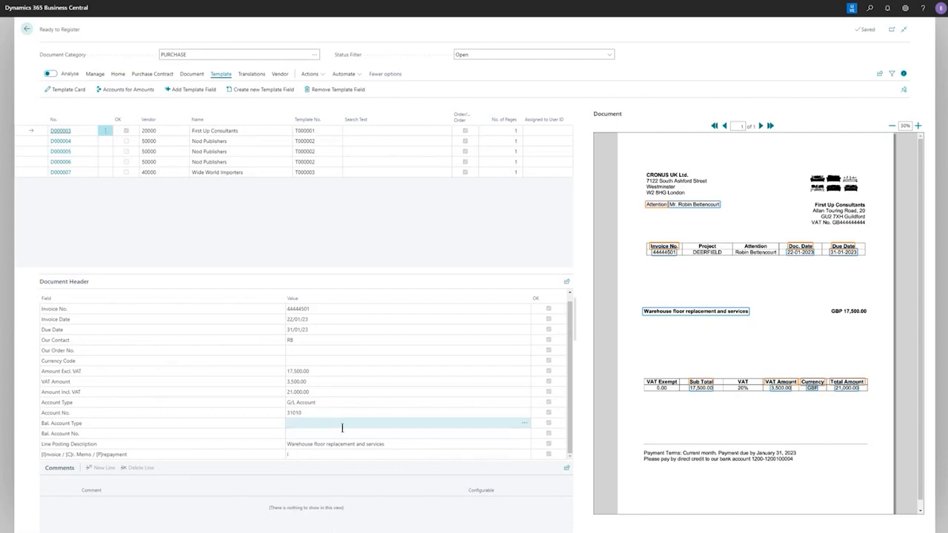
In the header of document D000003, set Bal. Account Type to Bank Account and Bal. Account No. to CHECKING
{"action": "left_click", "coordinate": [526, 424]}
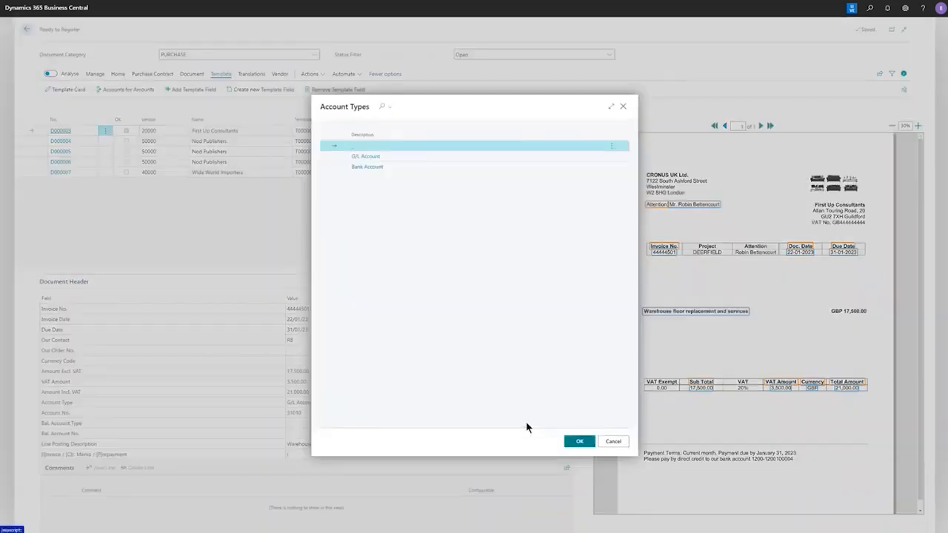
{"action": "double_click", "coordinate": [374, 167]}
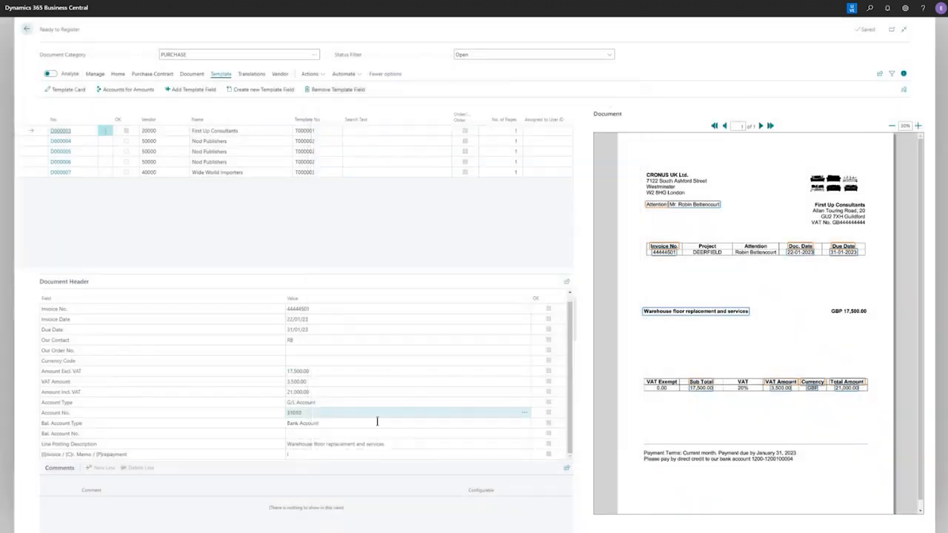
{"action": "left_click", "coordinate": [392, 434]}
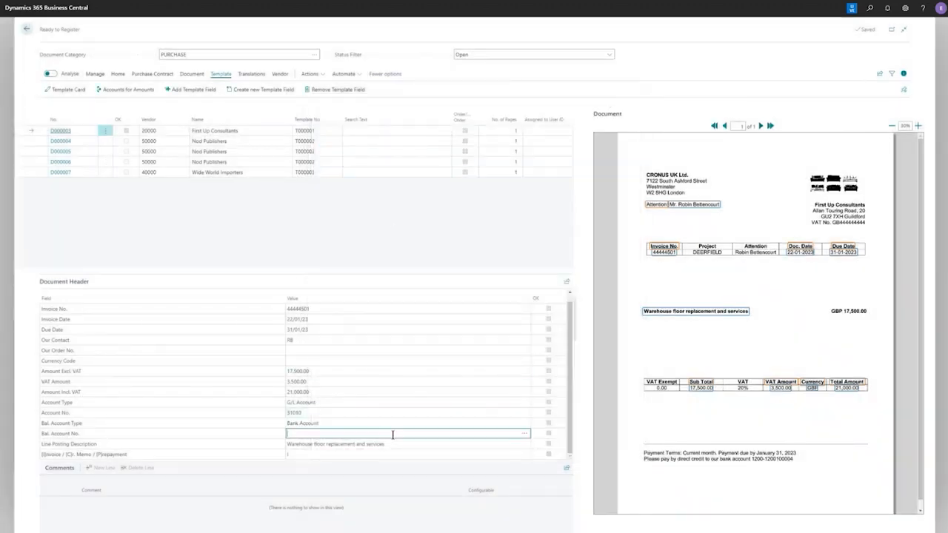
{"action": "left_click", "coordinate": [523, 436]}
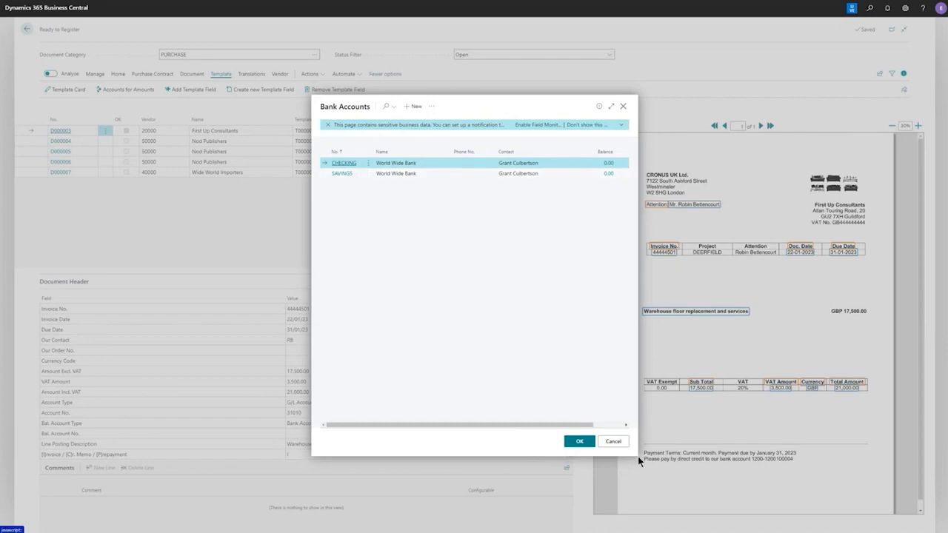
{"action": "left_click", "coordinate": [579, 442]}
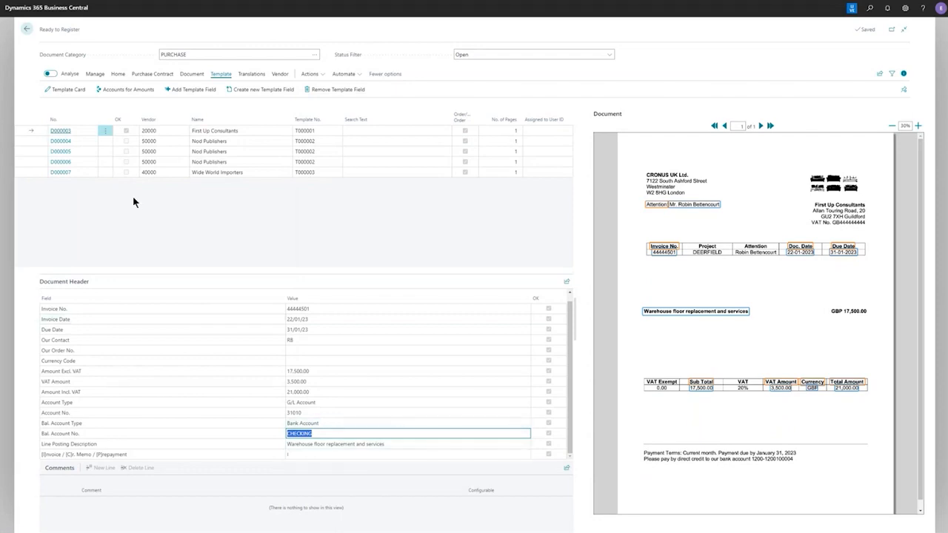
Register document D000003 with Register & Show, check its bank account line in the purchase journal, and return to the document list
{"action": "left_click", "coordinate": [118, 74]}
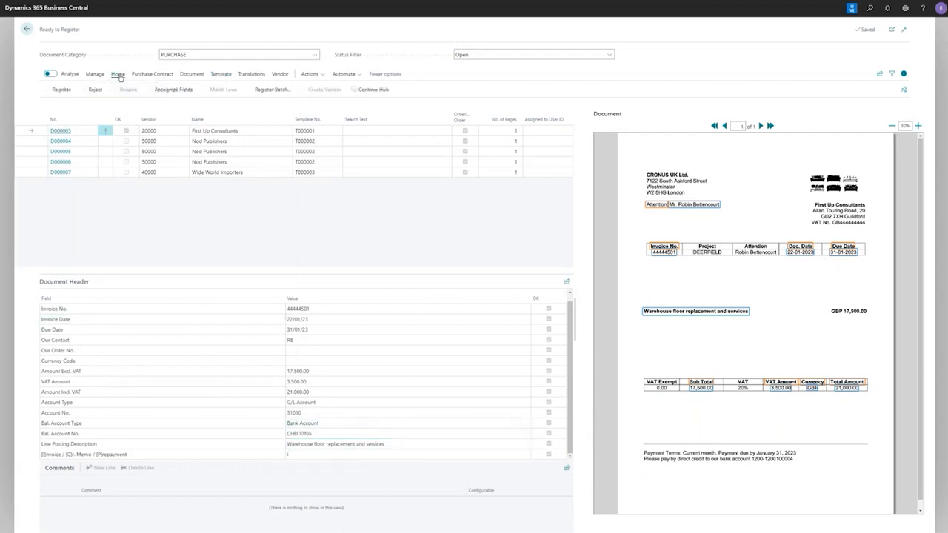
{"action": "left_click", "coordinate": [61, 90]}
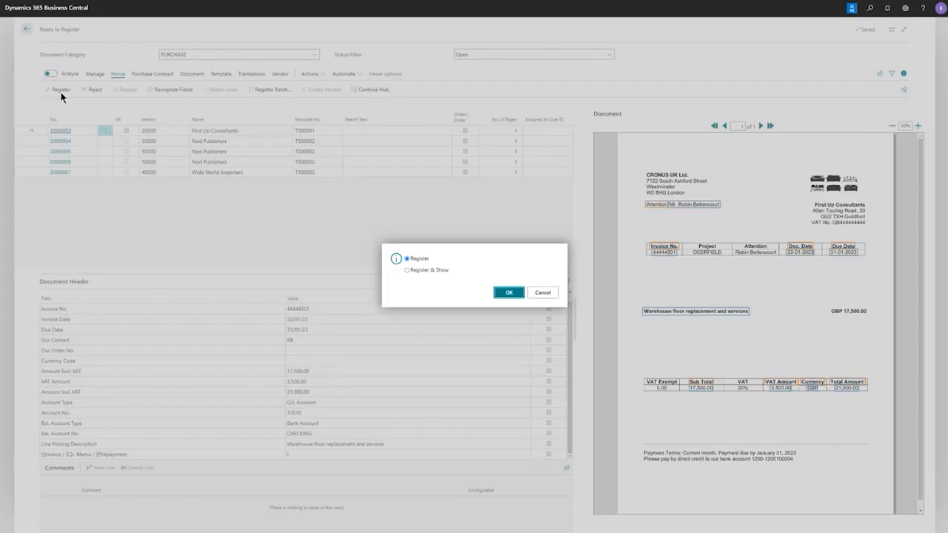
{"action": "left_click", "coordinate": [423, 269]}
{"action": "left_click", "coordinate": [508, 293]}
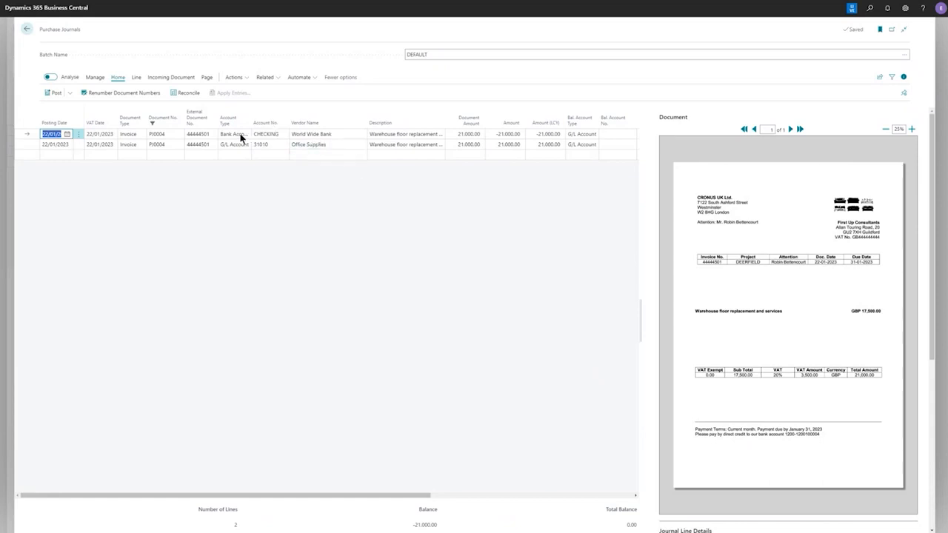
{"action": "left_click", "coordinate": [301, 134]}
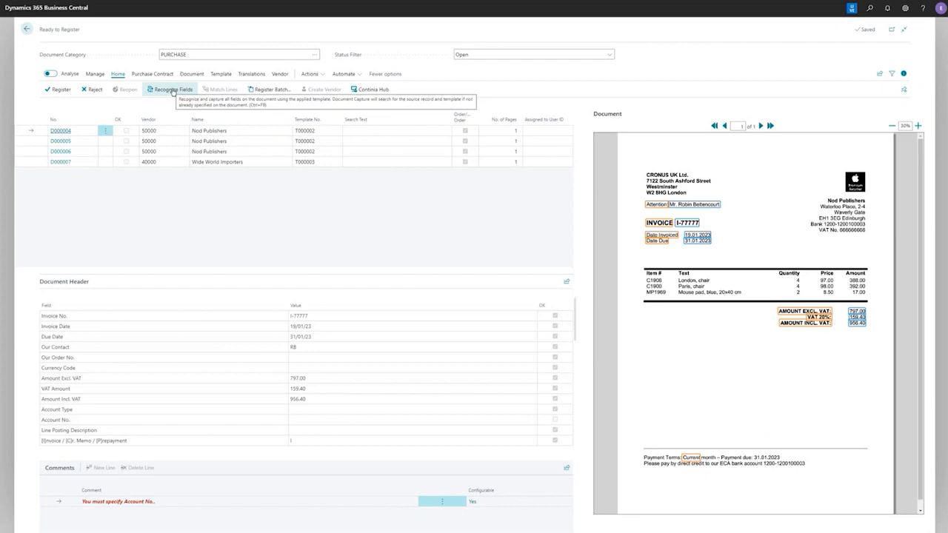
Open the document card of D000004 from Nod Publishers and set Recognize Lines to AI
{"action": "left_click", "coordinate": [192, 74]}
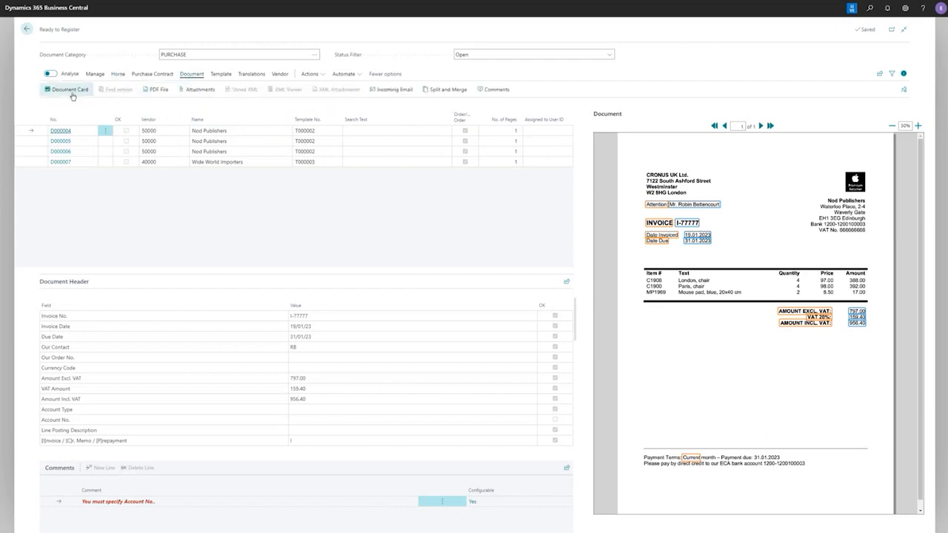
{"action": "left_click", "coordinate": [71, 89]}
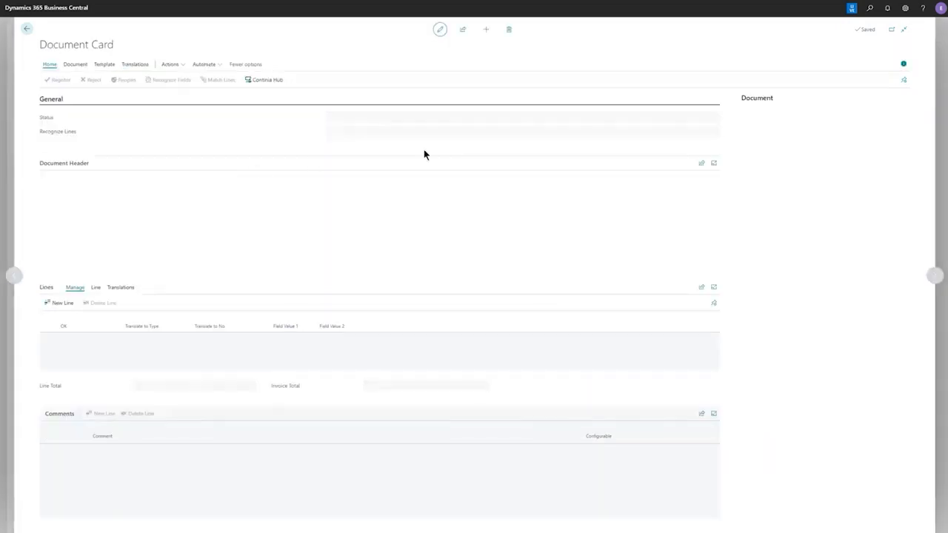
{"action": "left_click", "coordinate": [385, 132]}
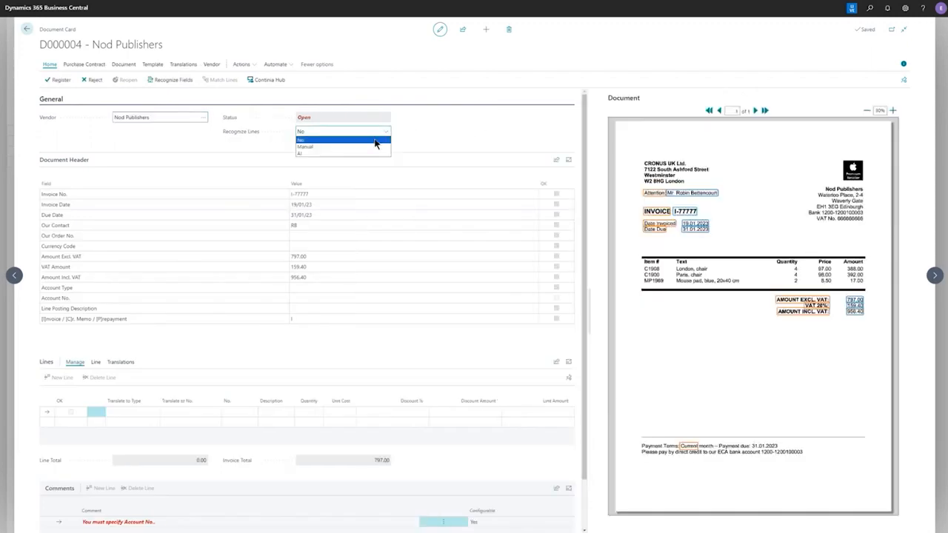
{"action": "left_click", "coordinate": [356, 154]}
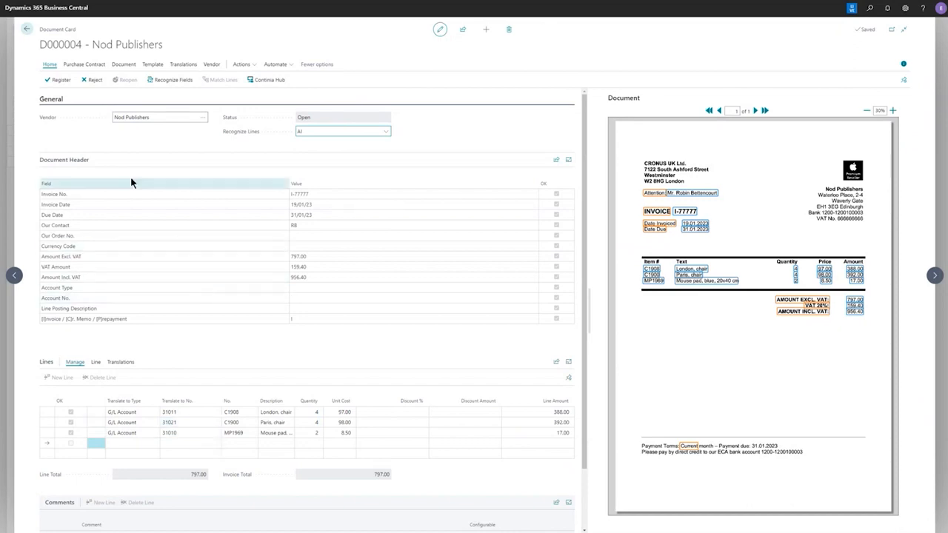
Add the Bal. Account Type and Bal. Account No. header fields to the template of document D000004
{"action": "left_click", "coordinate": [153, 65]}
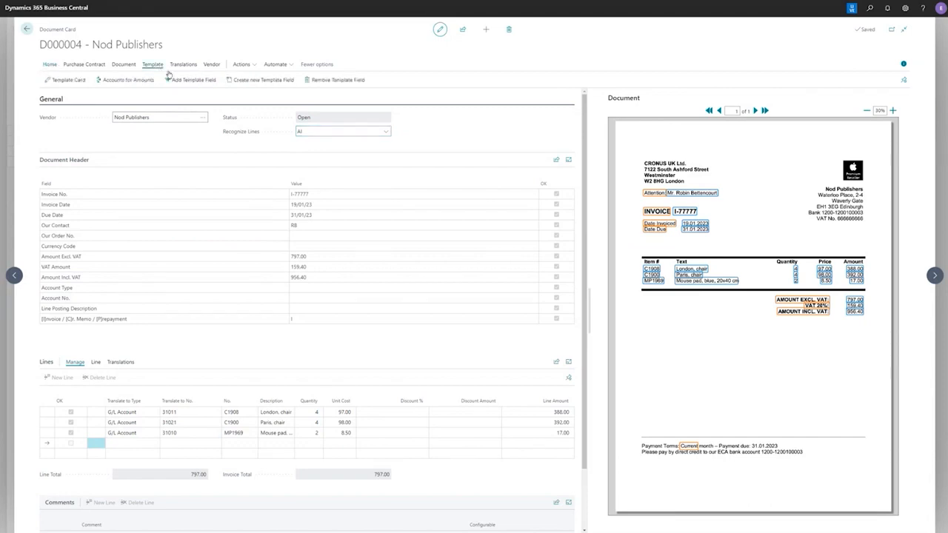
{"action": "left_click", "coordinate": [191, 79]}
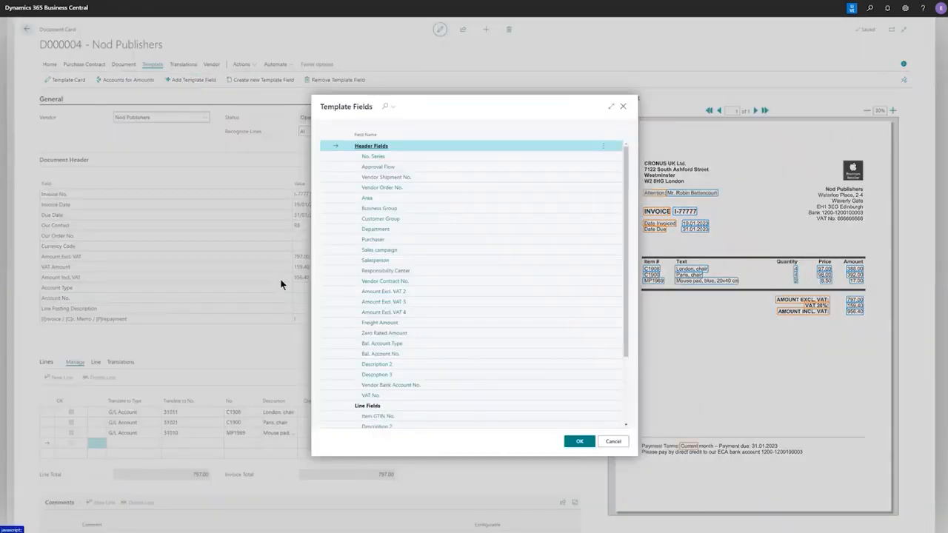
{"action": "left_click", "coordinate": [334, 345]}
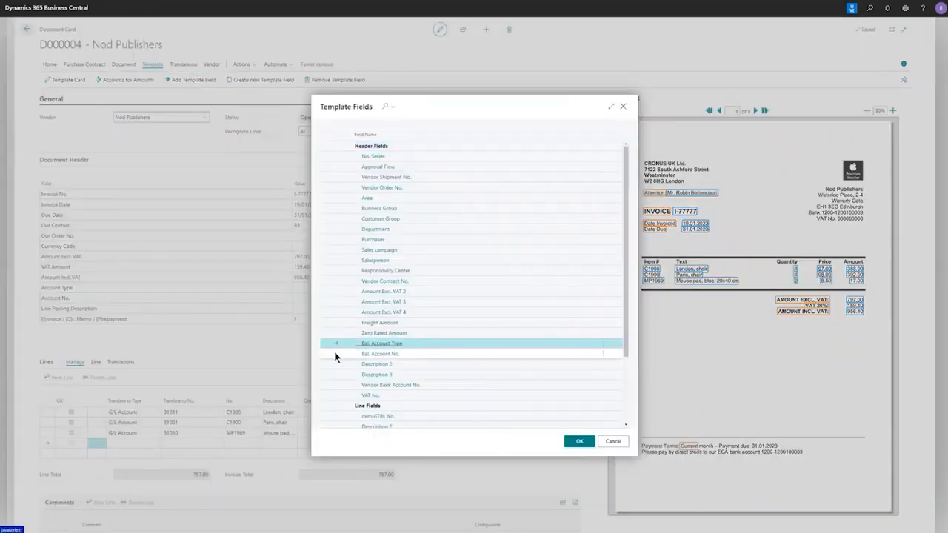
{"action": "left_click", "coordinate": [334, 354], "text": "shift"}
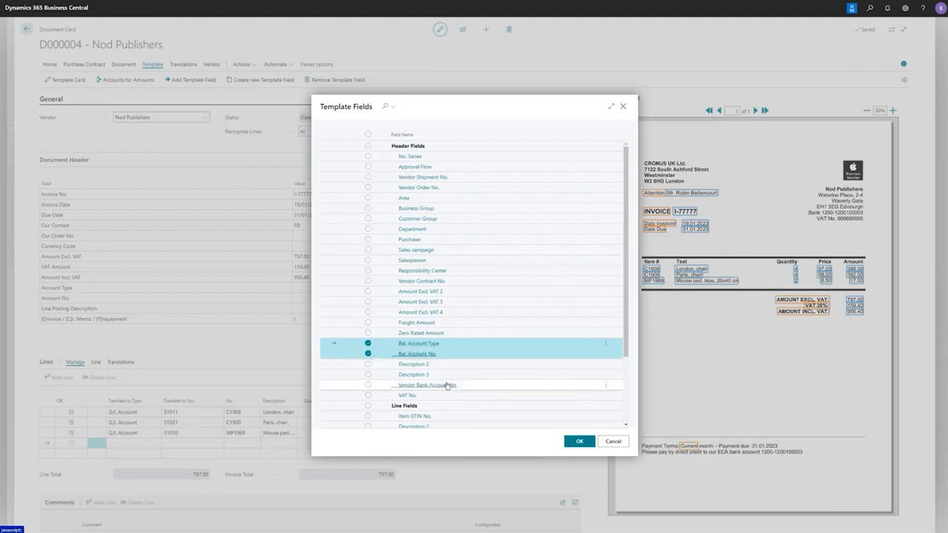
{"action": "left_click", "coordinate": [579, 442]}
{"action": "left_click", "coordinate": [304, 289]}
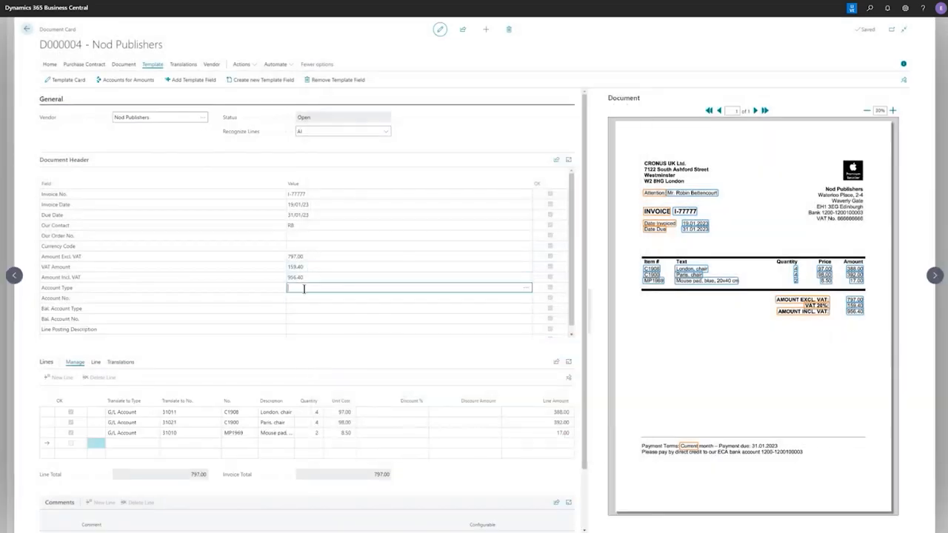
{"action": "left_click", "coordinate": [528, 288]}
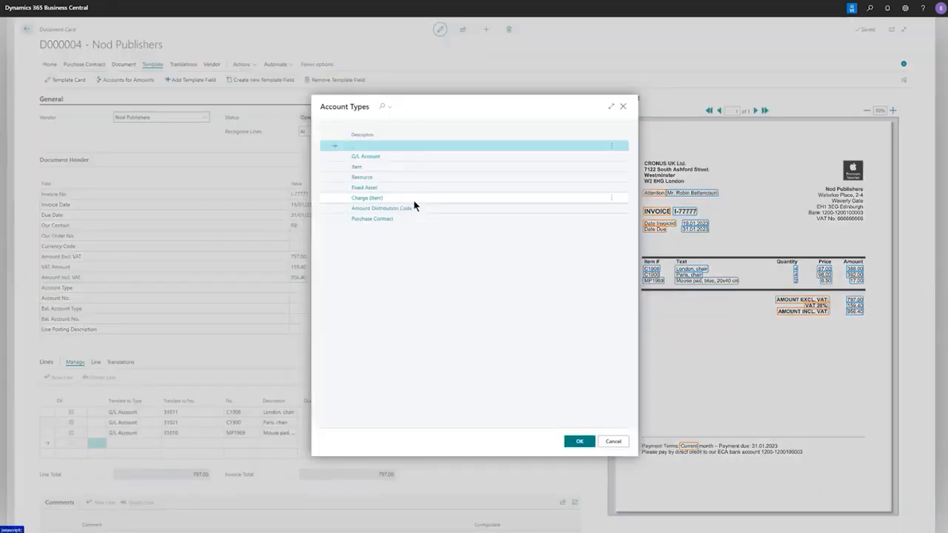
{"action": "key", "text": "Escape"}
Set Bal. Account Type to Bank Account in the header of document D000004
{"action": "left_click", "coordinate": [358, 308]}
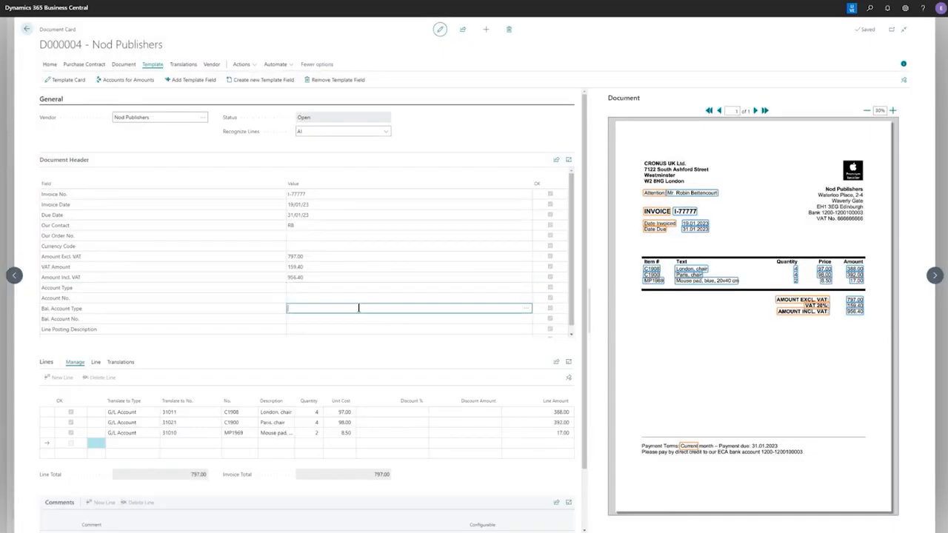
{"action": "left_click", "coordinate": [525, 309]}
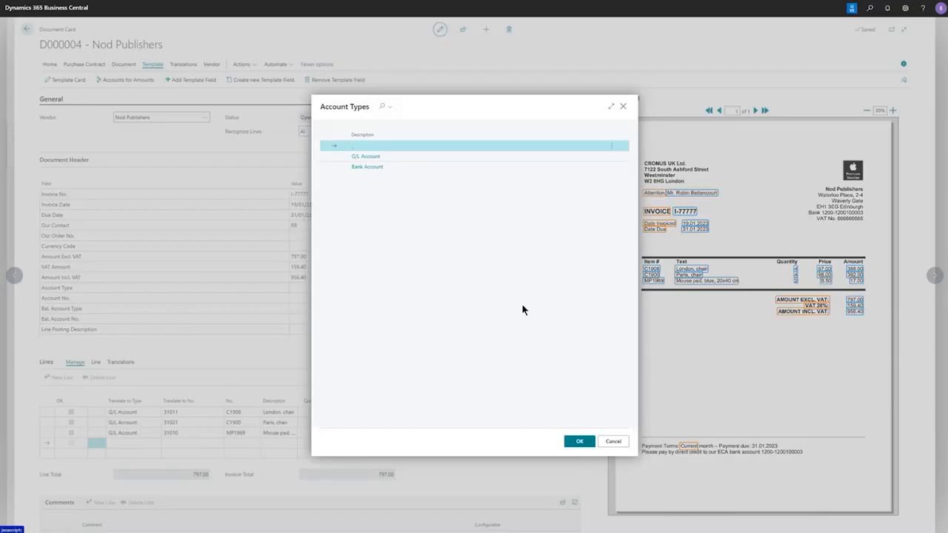
{"action": "double_click", "coordinate": [377, 168]}
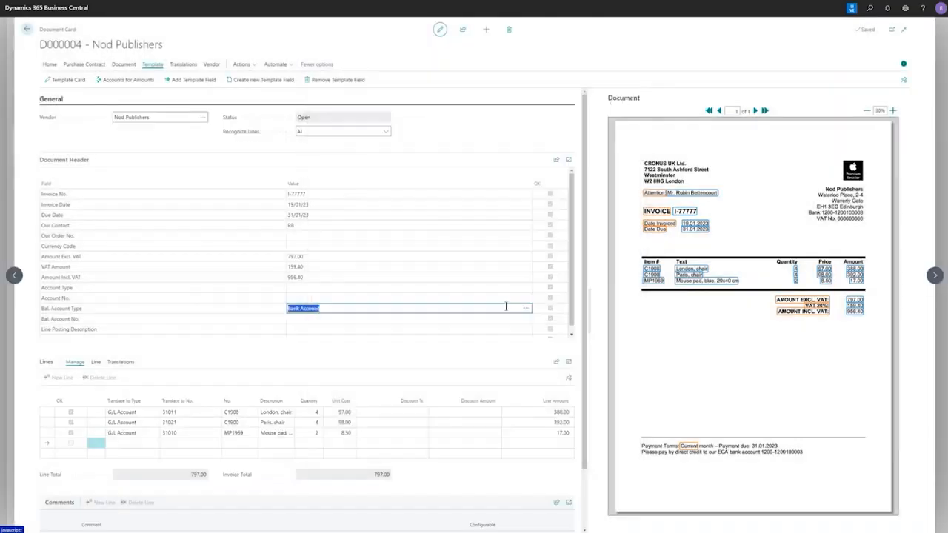
Set Bal. Account No. to CHECKING in the header of document D000004 and register the document
{"action": "left_click", "coordinate": [530, 323]}
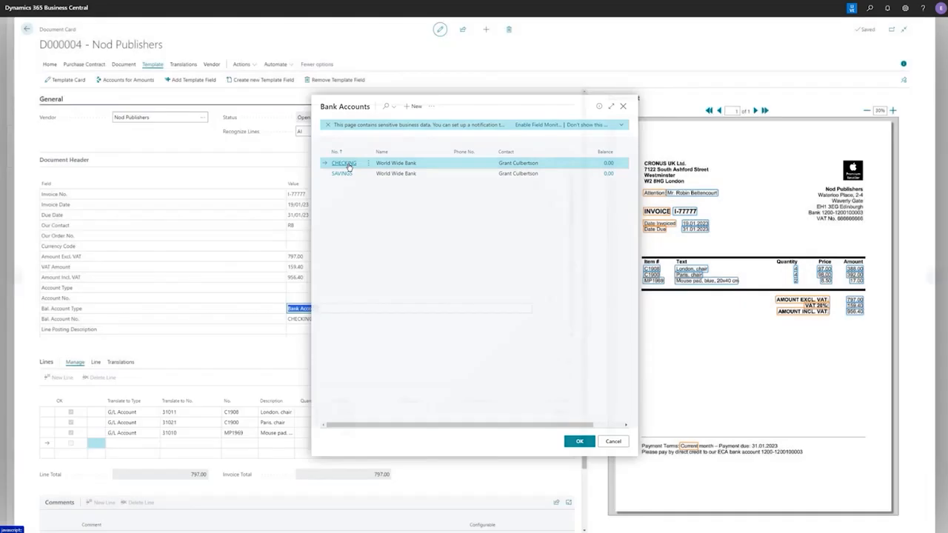
{"action": "double_click", "coordinate": [348, 166]}
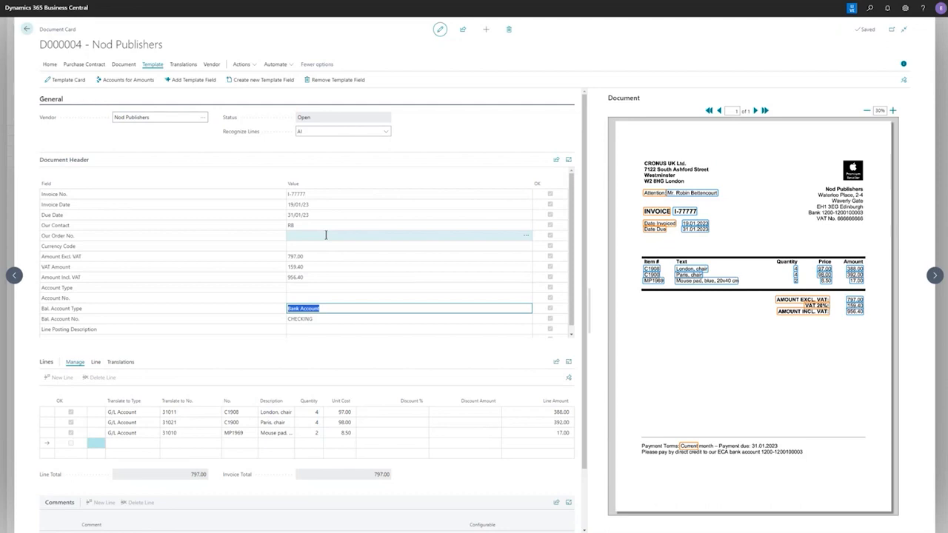
{"action": "left_click", "coordinate": [50, 65]}
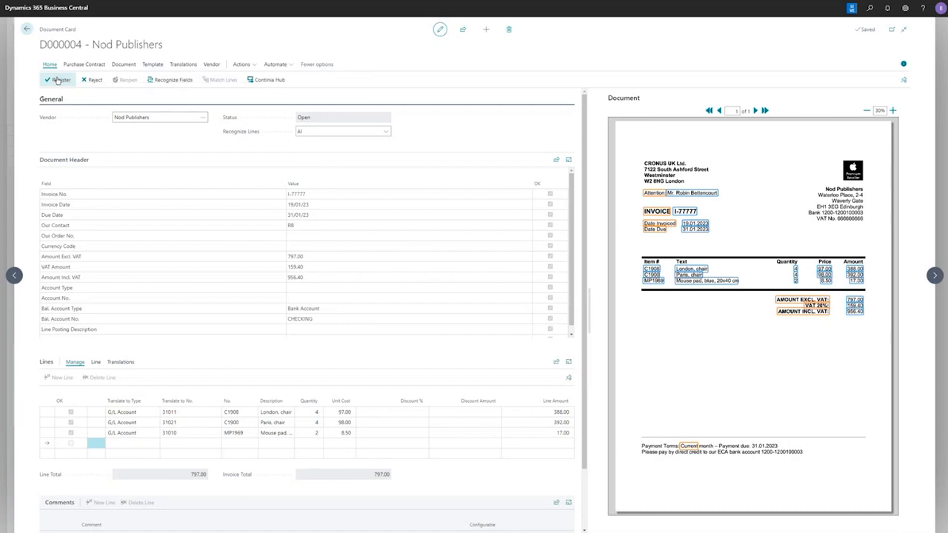
{"action": "left_click", "coordinate": [58, 80]}
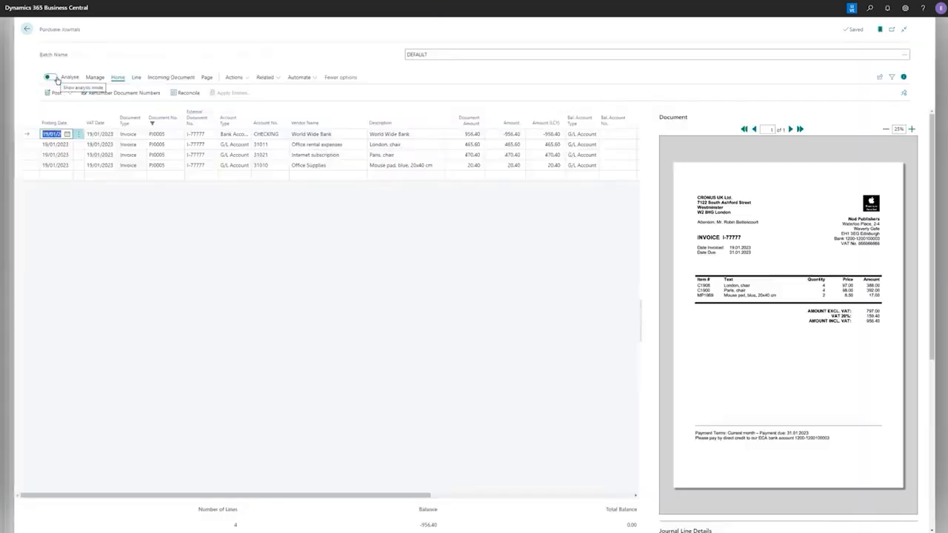
Review the purchase journal lines created for invoice I-77777 and post them
{"action": "left_click", "coordinate": [314, 146]}
{"action": "left_click", "coordinate": [316, 152]}
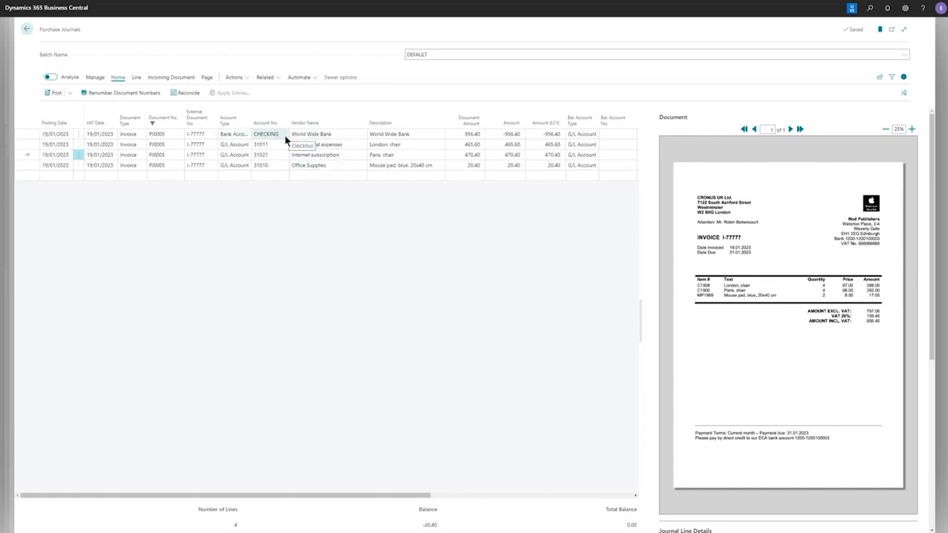
{"action": "left_click", "coordinate": [135, 78]}
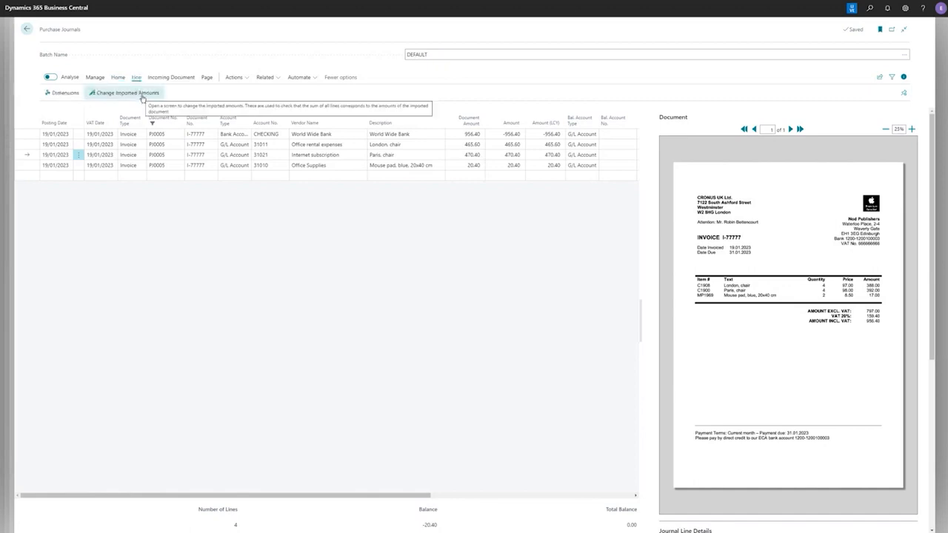
{"action": "left_click", "coordinate": [206, 78]}
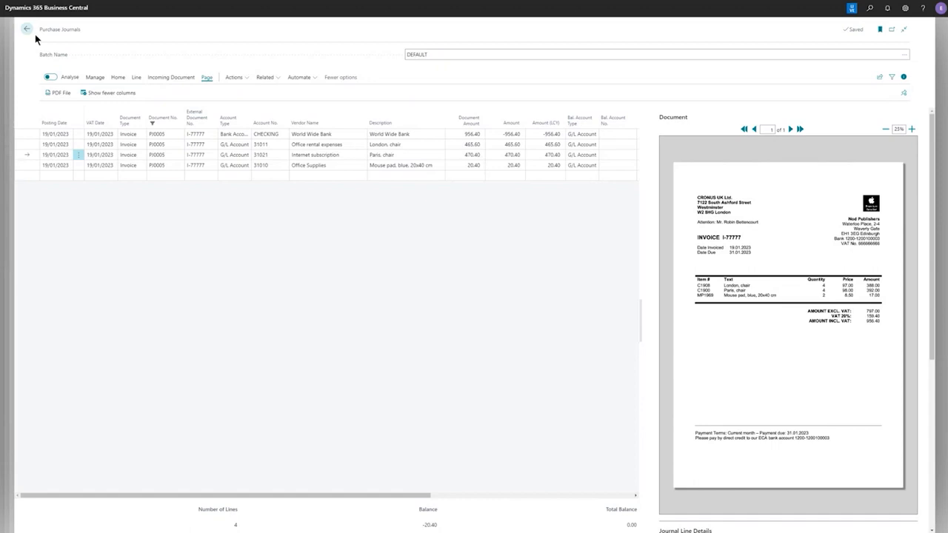
{"action": "left_click", "coordinate": [117, 77]}
{"action": "left_click", "coordinate": [54, 92]}
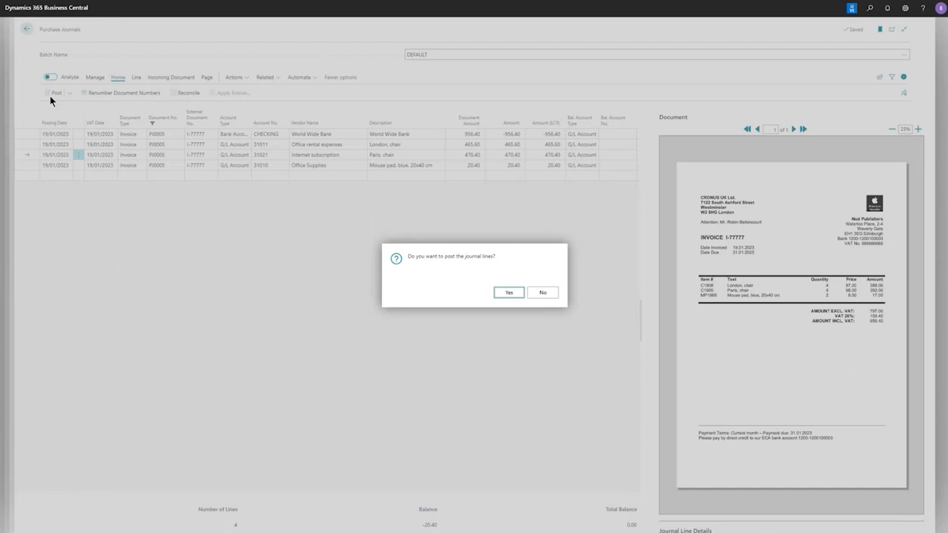
{"action": "left_click", "coordinate": [509, 293]}
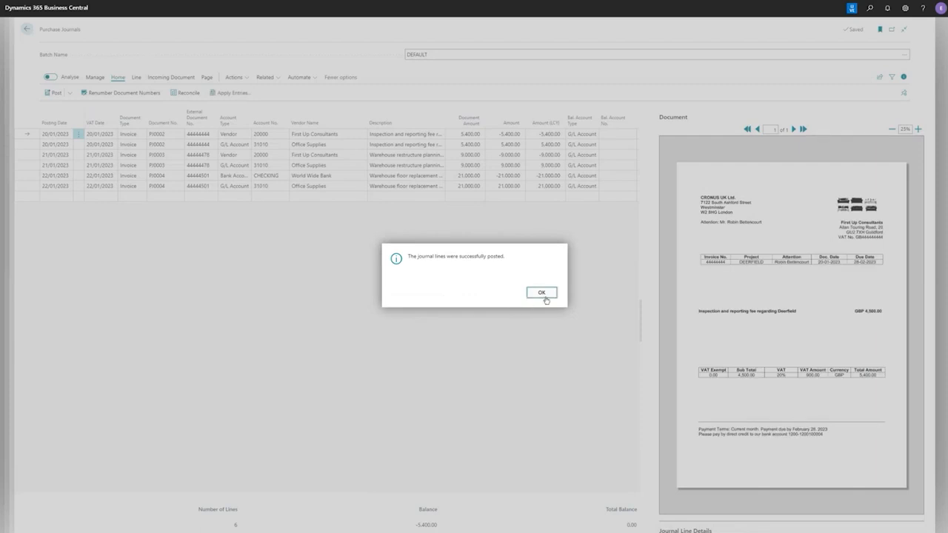
{"action": "left_click", "coordinate": [542, 294]}
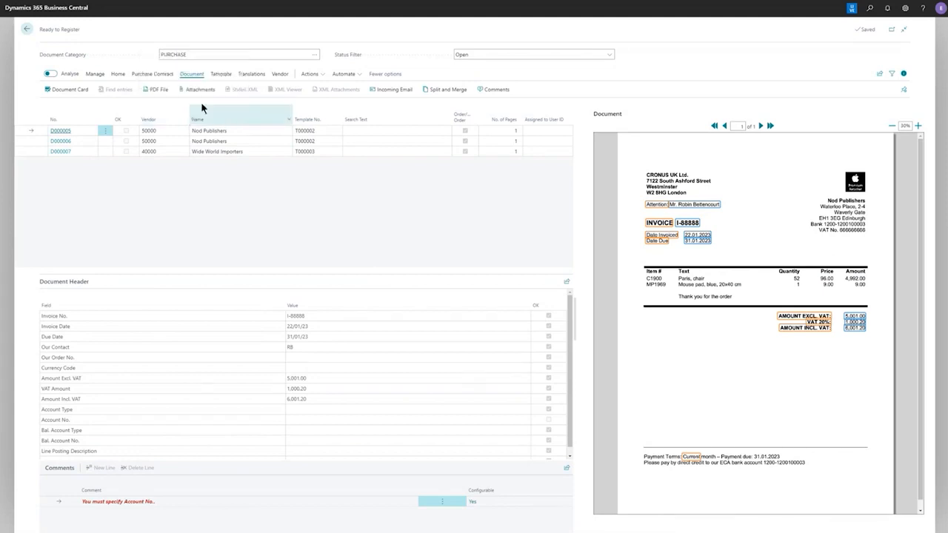
Set Invoice Reg. Step 2 to Post on the Nod Publishers template card T000002 and return to the document list
{"action": "left_click", "coordinate": [219, 77]}
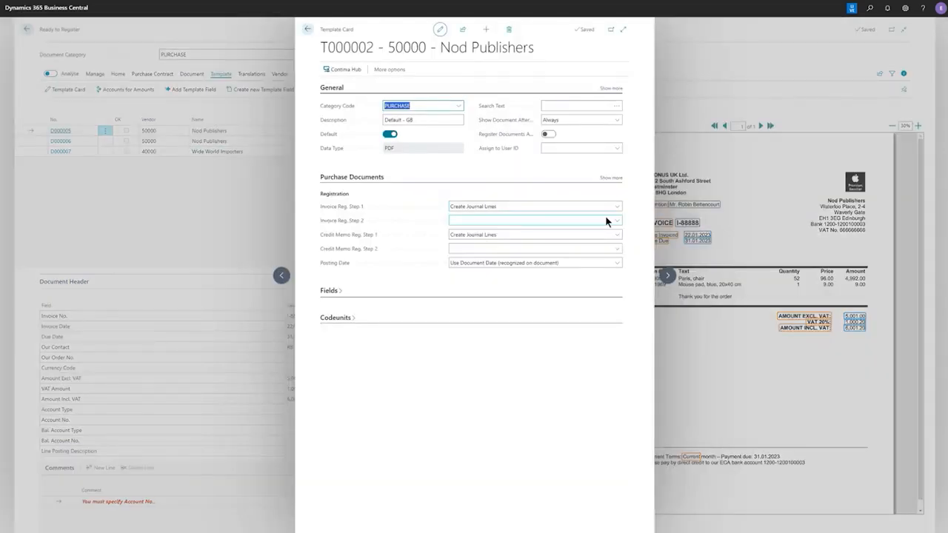
{"action": "left_click", "coordinate": [618, 221]}
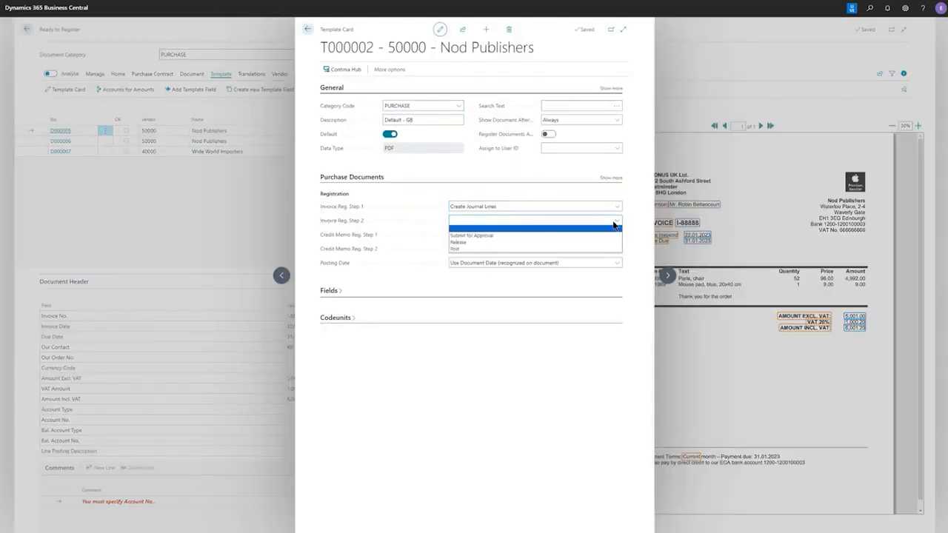
{"action": "left_click", "coordinate": [566, 250]}
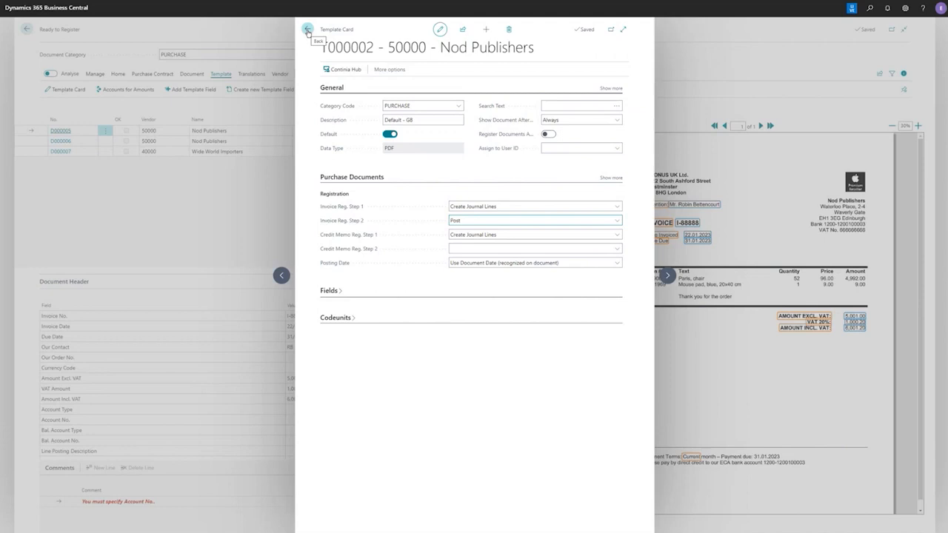
{"action": "left_click", "coordinate": [308, 31]}
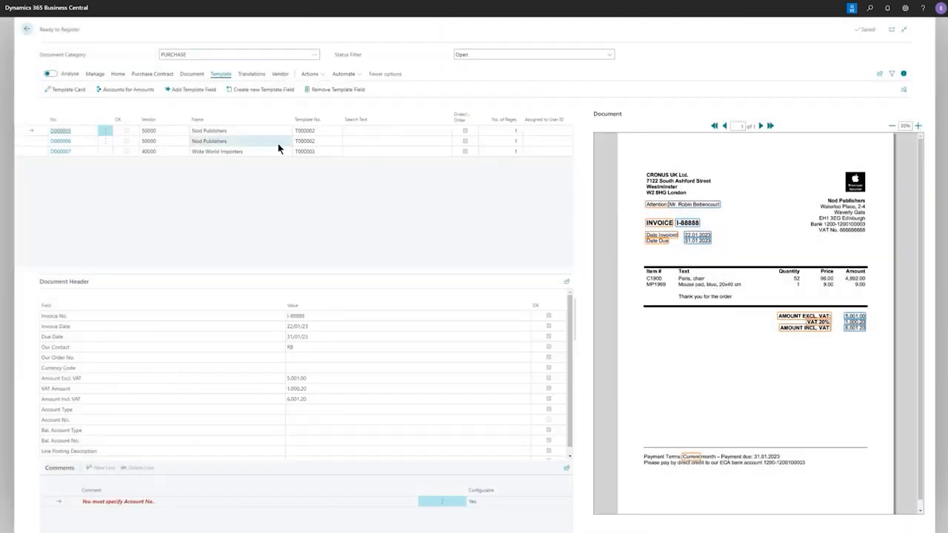
Run Recognize Fields on document D000005 and open its document card
{"action": "left_click", "coordinate": [117, 74]}
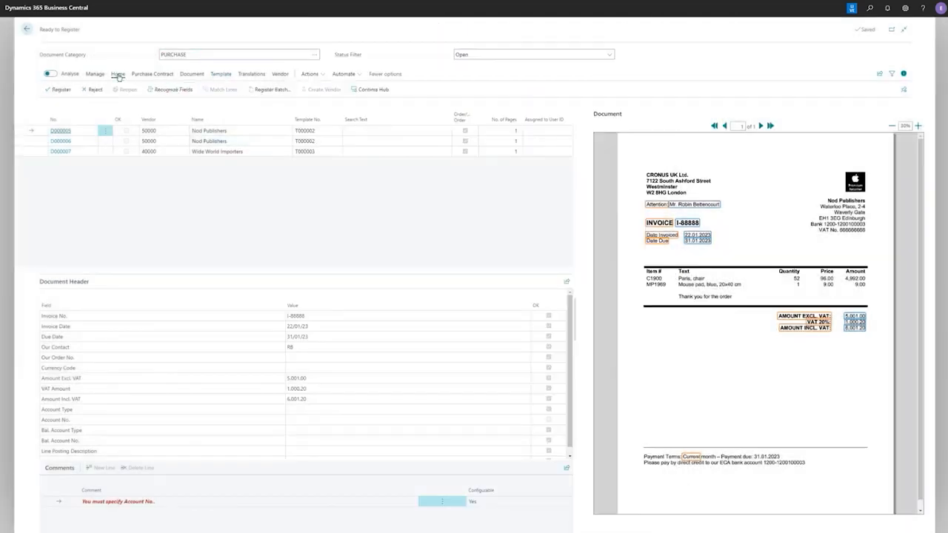
{"action": "left_click", "coordinate": [180, 90]}
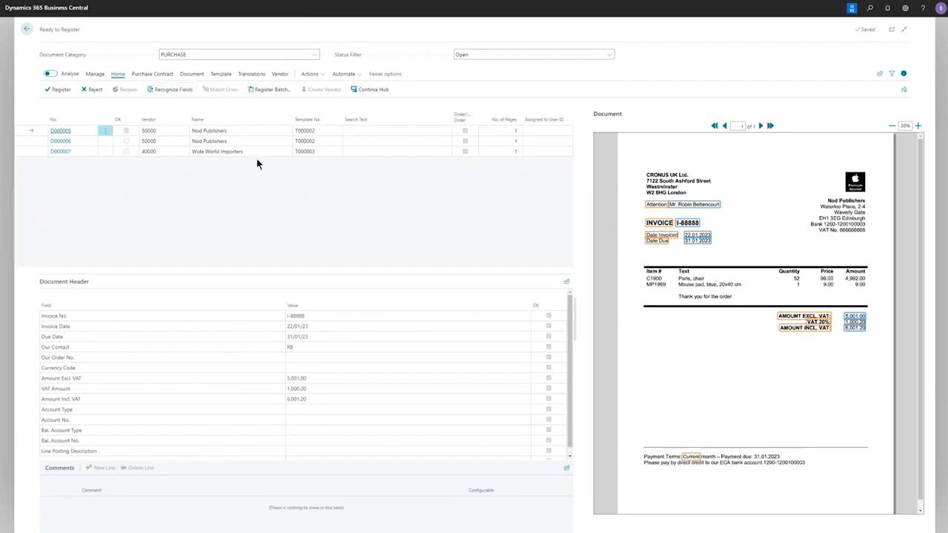
{"action": "left_click", "coordinate": [193, 77]}
{"action": "left_click", "coordinate": [72, 91]}
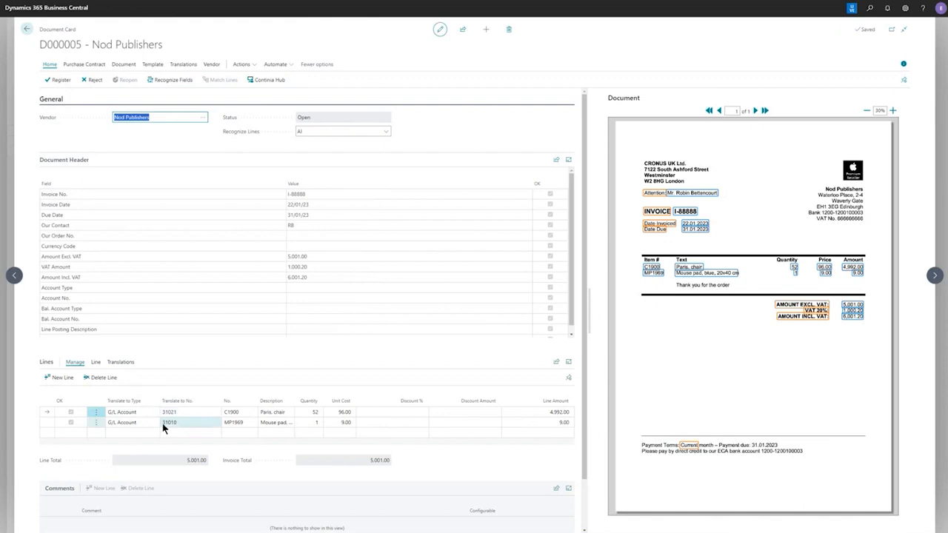
Set Bal. Account Type to Bank Account and Bal. Account No. to CHECKING in the header of document D000005
{"action": "left_click", "coordinate": [333, 309]}
{"action": "left_click", "coordinate": [525, 310]}
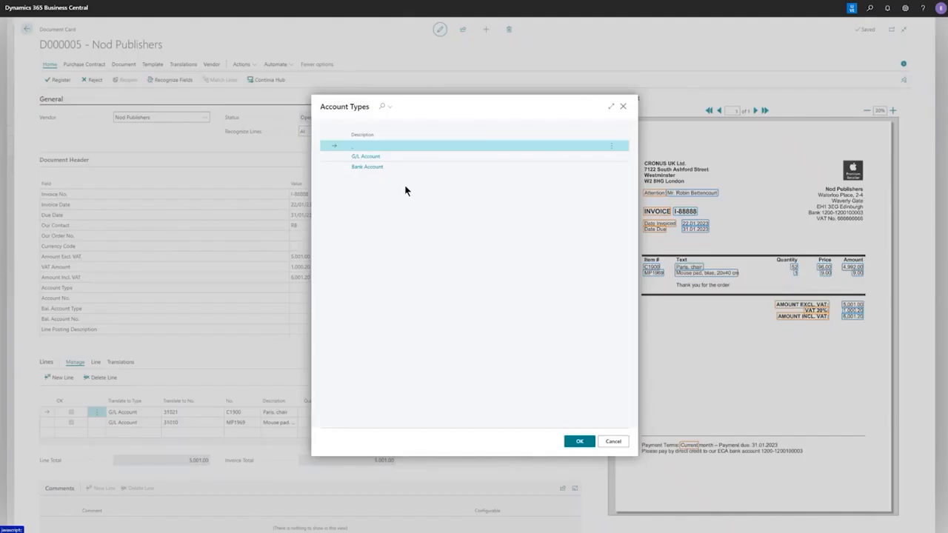
{"action": "left_click", "coordinate": [373, 168]}
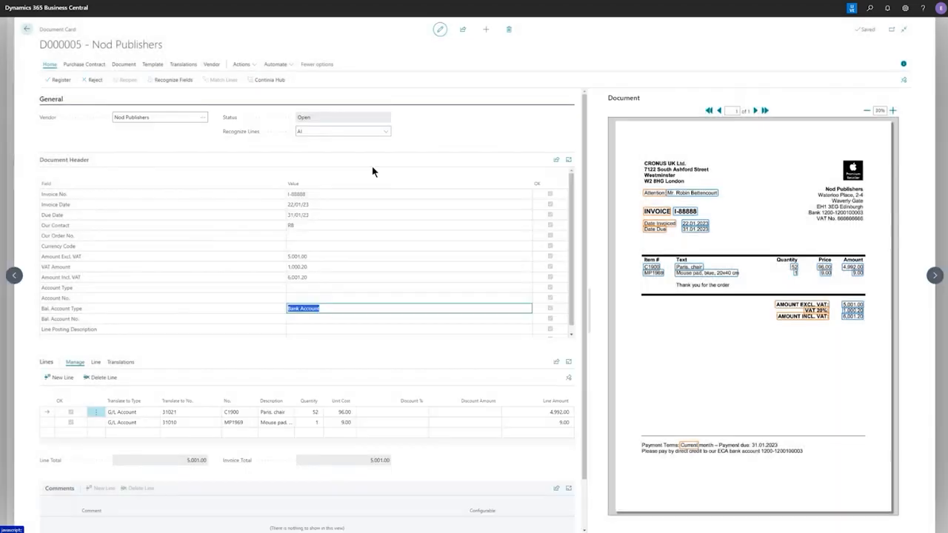
{"action": "left_click", "coordinate": [524, 319]}
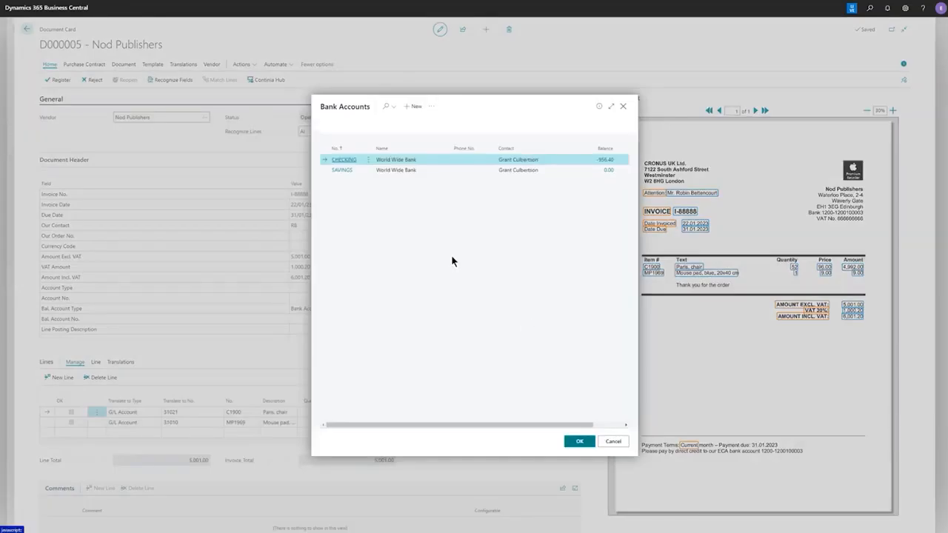
{"action": "left_click", "coordinate": [344, 163]}
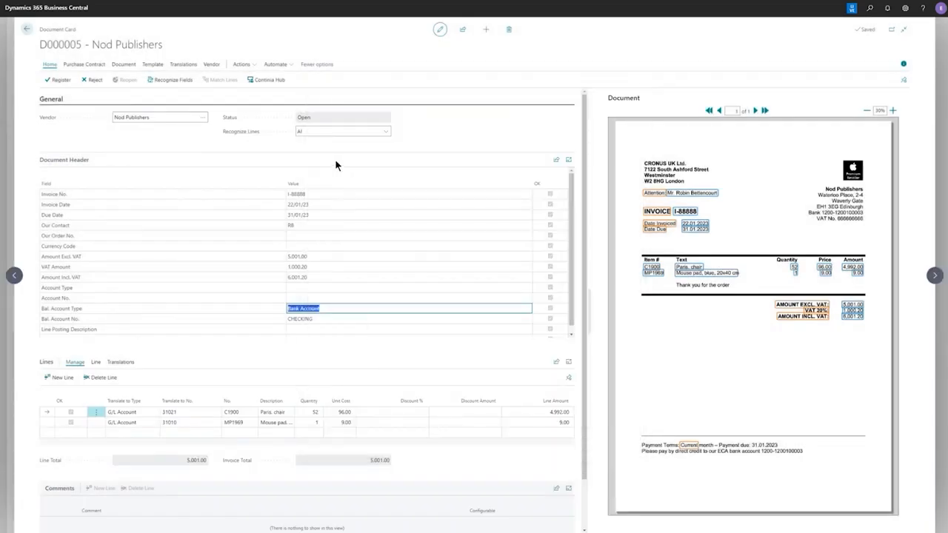
Register document D000005 and filter the document list to the Registered status
{"action": "left_click", "coordinate": [63, 80]}
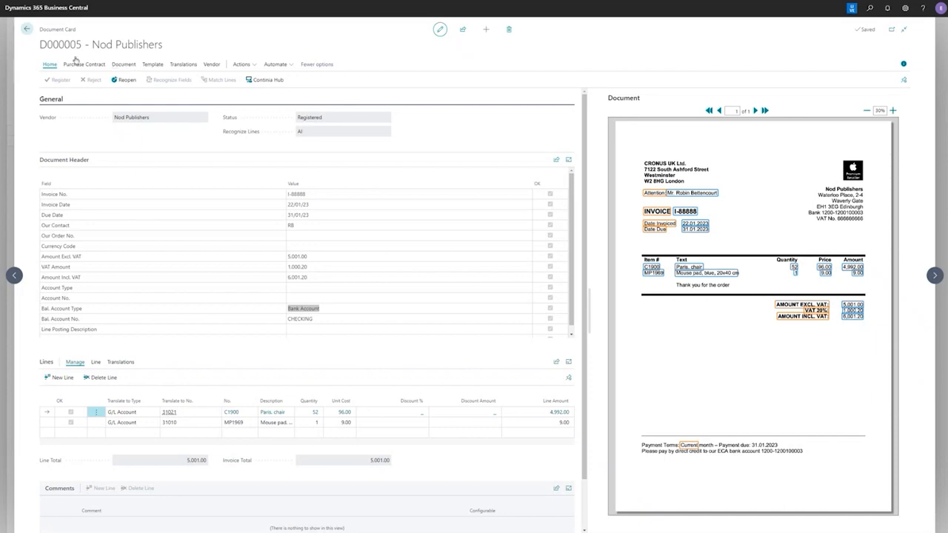
{"action": "left_click", "coordinate": [27, 29]}
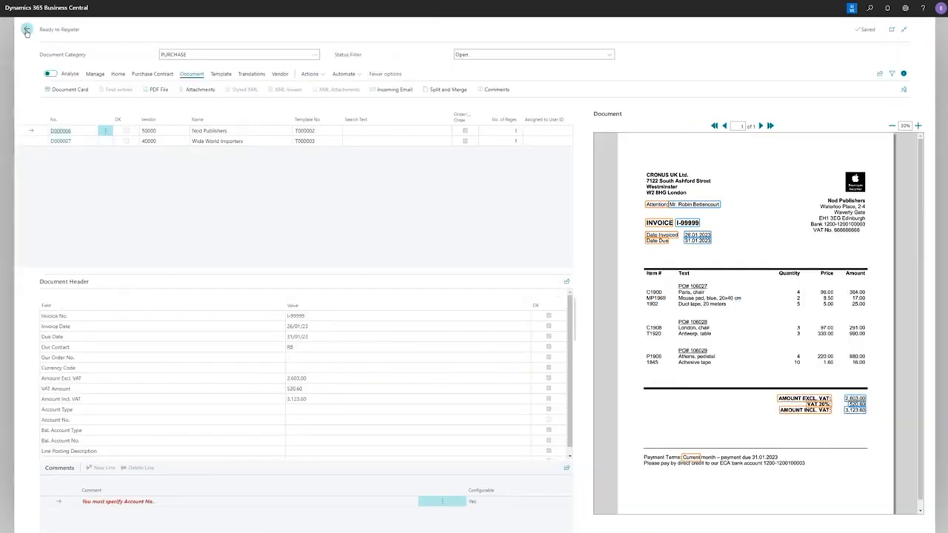
{"action": "left_click", "coordinate": [465, 54]}
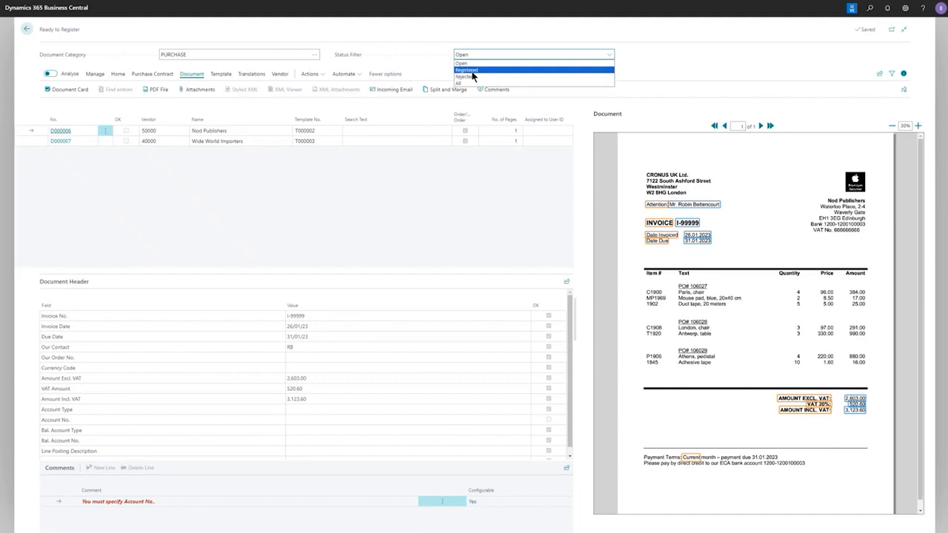
{"action": "left_click", "coordinate": [471, 69]}
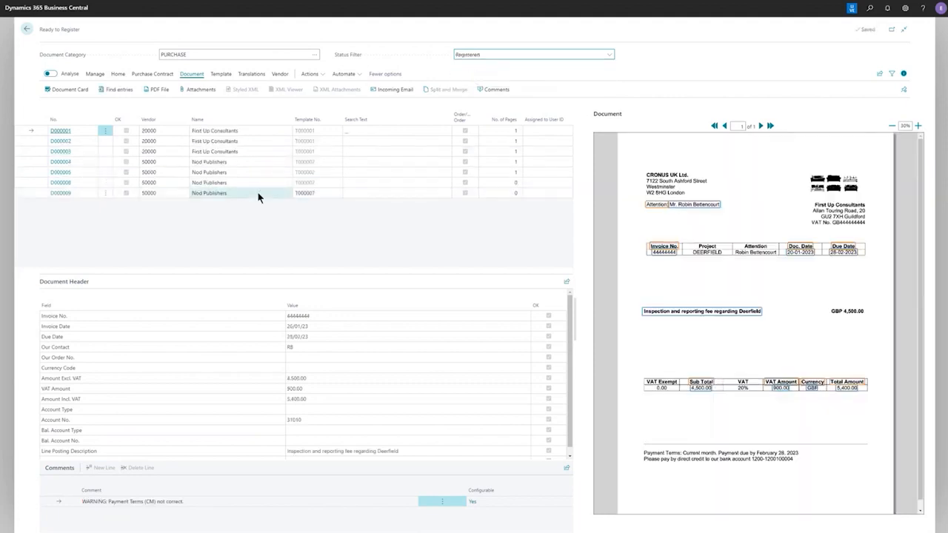
Find the entries related to registered document D000005 and open its general ledger entries
{"action": "left_click", "coordinate": [251, 173]}
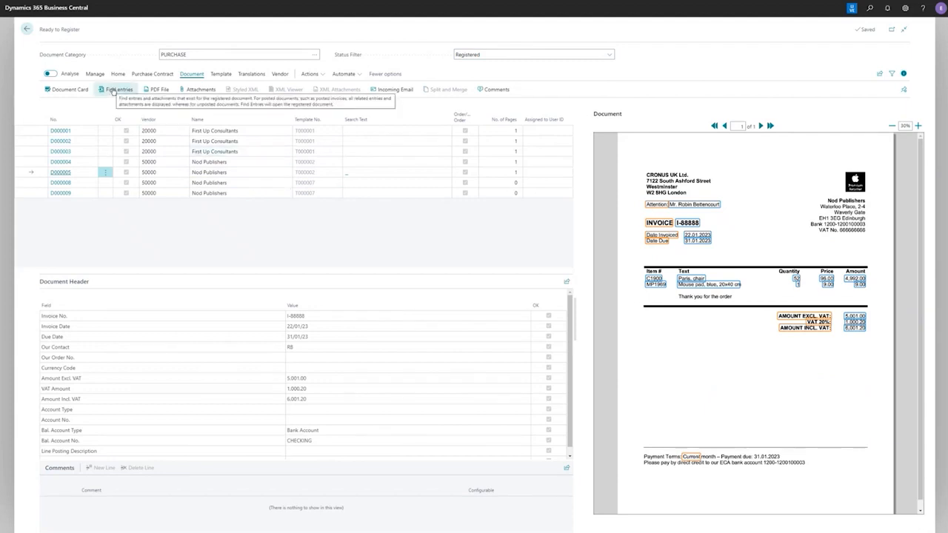
{"action": "left_click", "coordinate": [113, 90]}
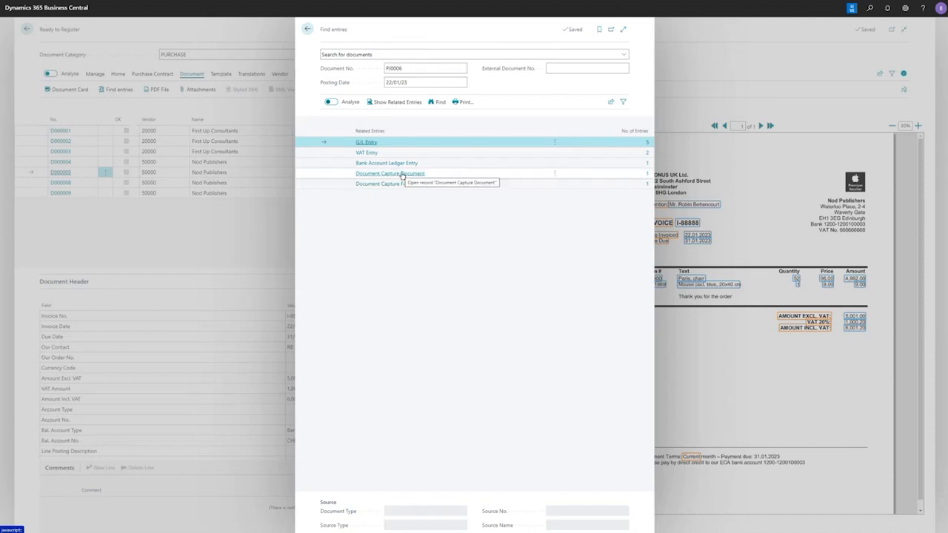
{"action": "left_click", "coordinate": [370, 143]}
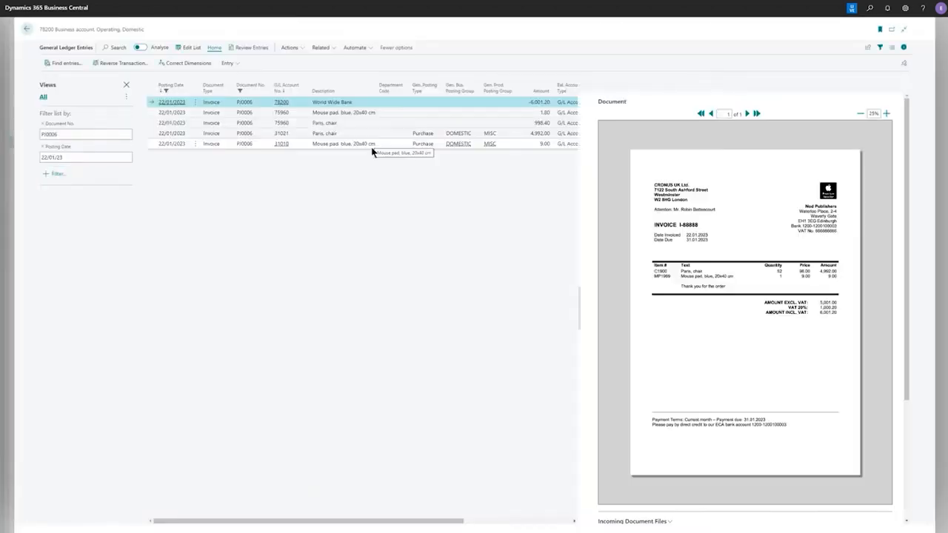